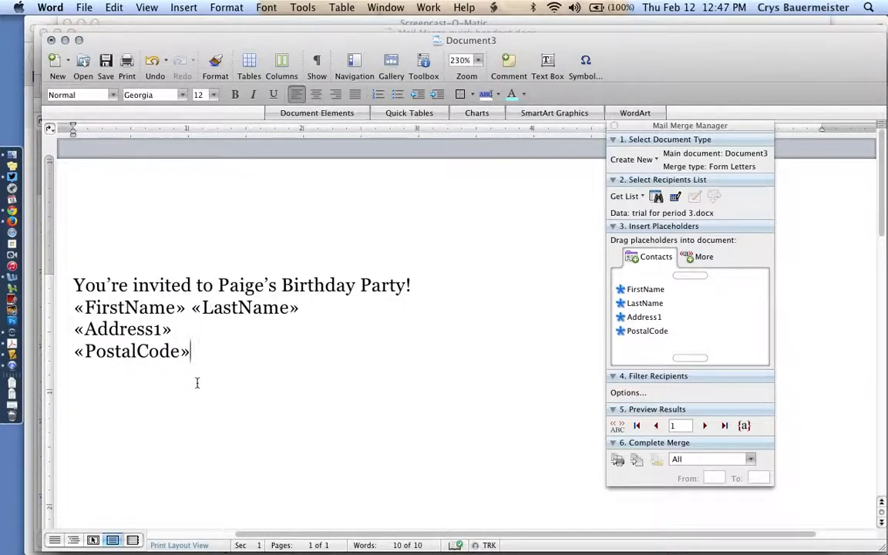
Read through the mail merge instructions in Mail Merge quick handout.docx and return to the invitation document
key(super+grave)
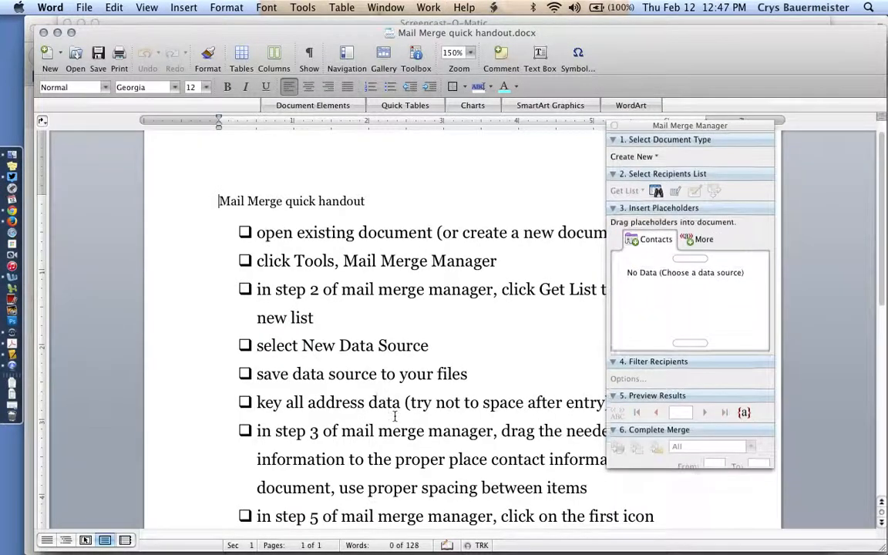
scroll(394, 416, down, 5)
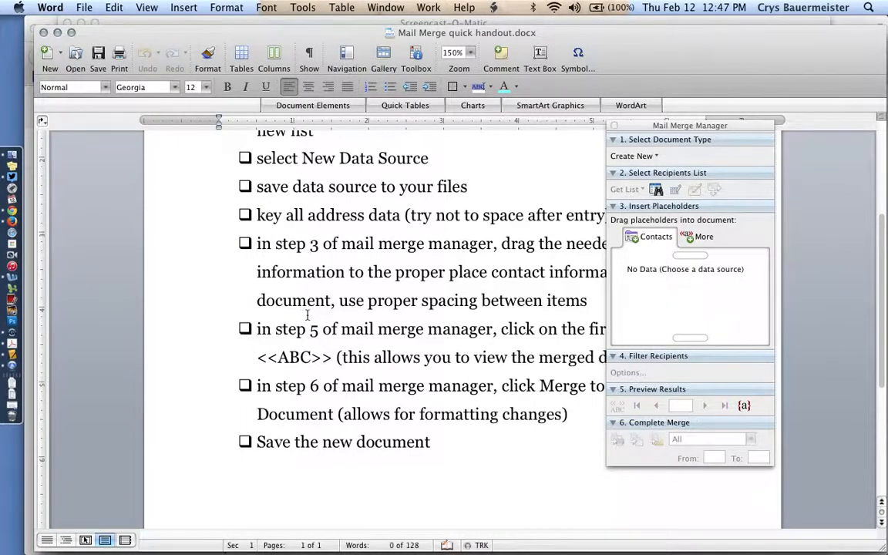
key(super+grave)
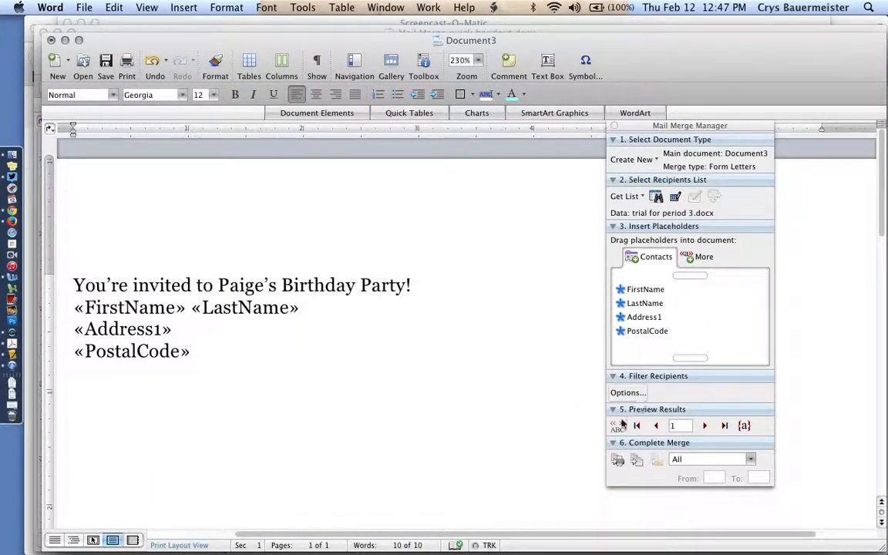
Preview the merged results in the invitation, going forward through the recipients and back to record 1
click(617, 425)
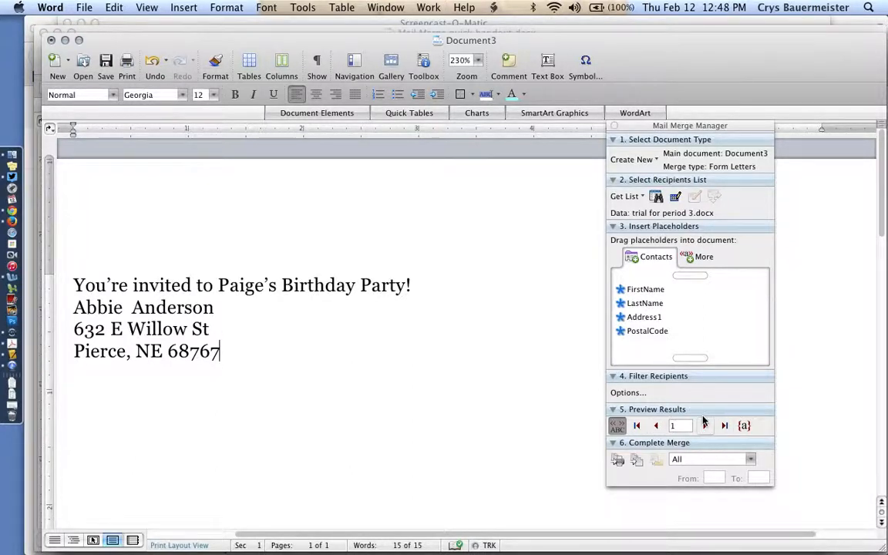
click(705, 426)
click(705, 425)
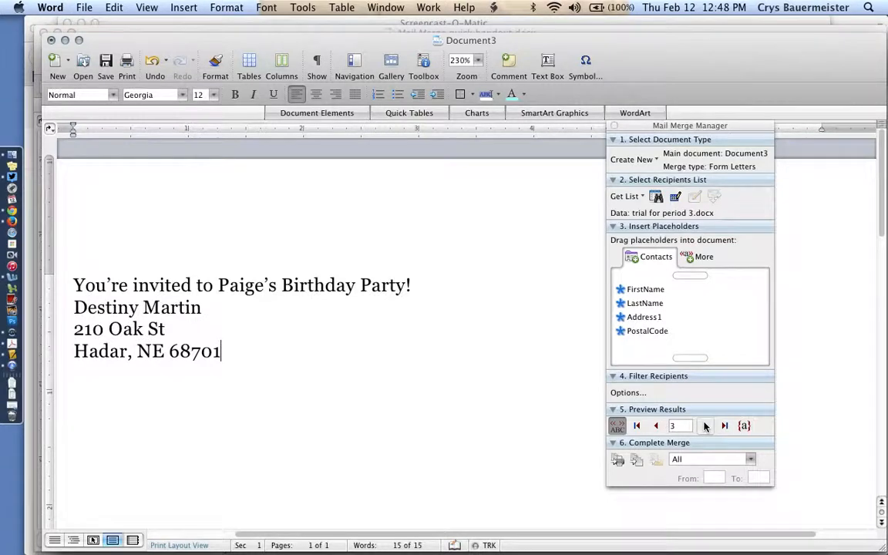
click(704, 426)
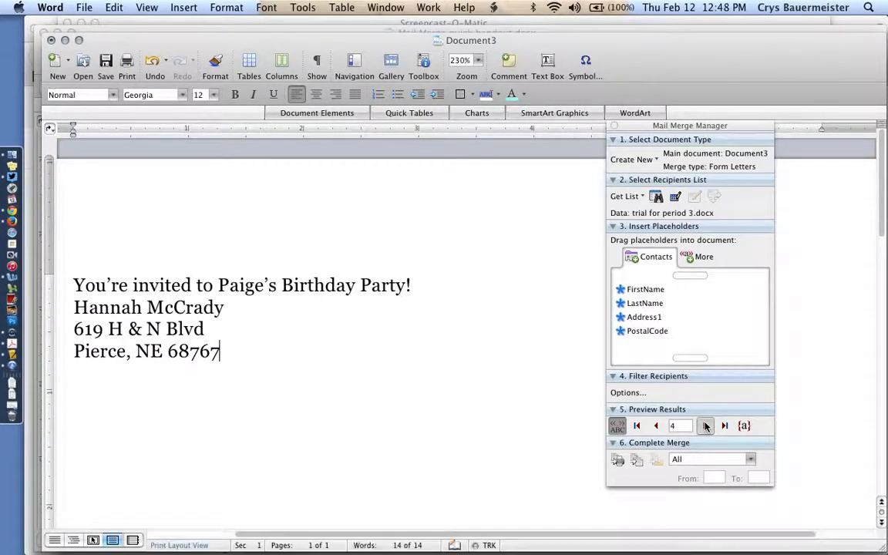
click(704, 425)
click(657, 427)
click(657, 426)
click(656, 426)
click(657, 426)
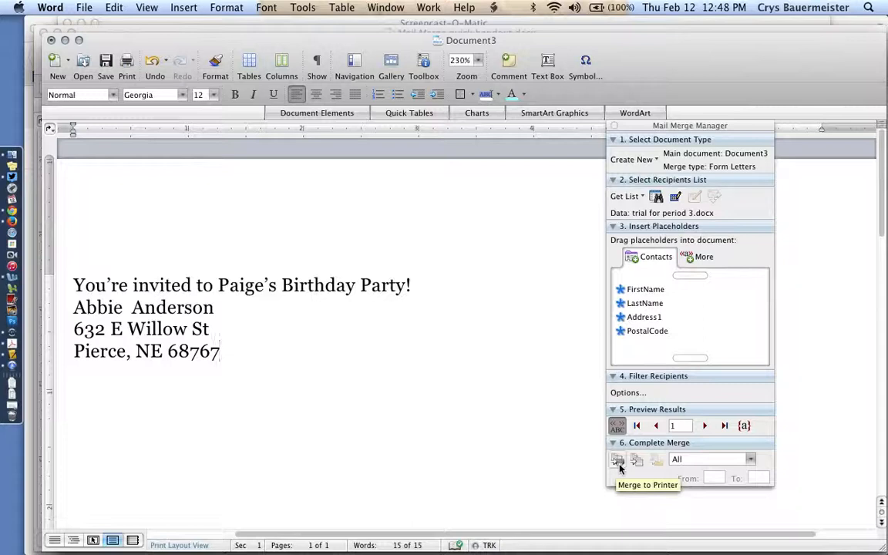
Merge all records into a new document and look through the letters on its pages
click(638, 467)
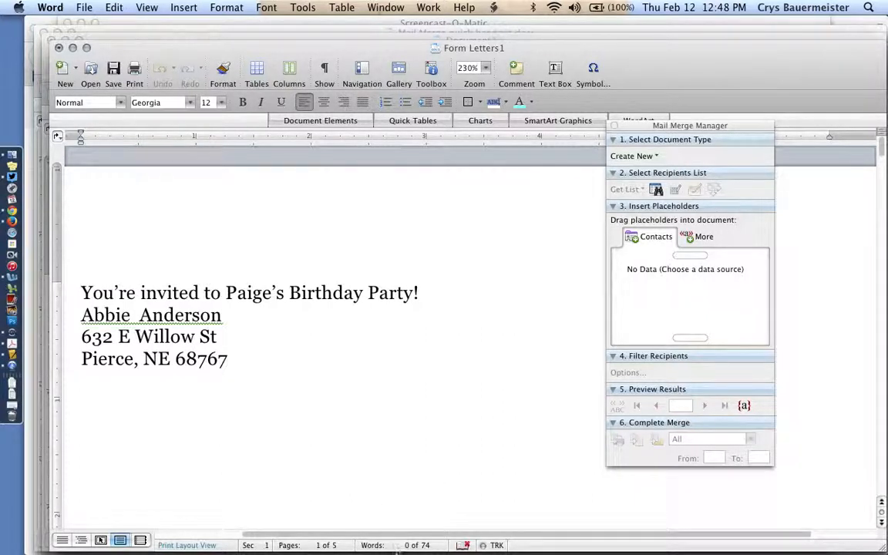
drag(399, 552, 398, 484)
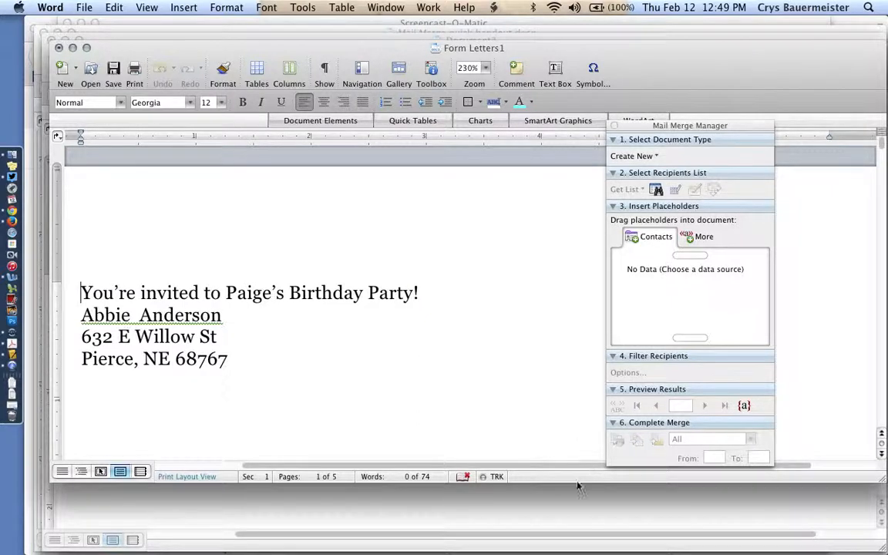
scroll(531, 416, down, 10)
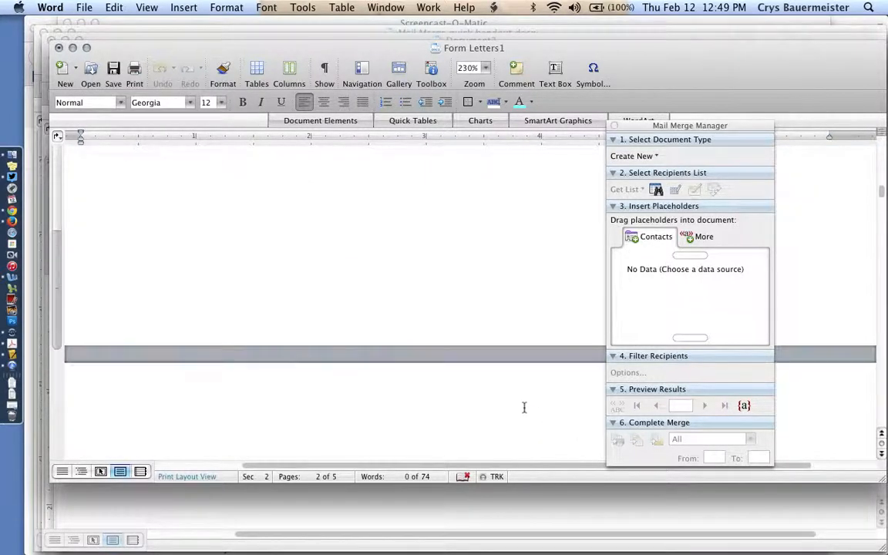
scroll(525, 408, up, 5)
scroll(523, 407, down, 3)
scroll(523, 407, down, 8)
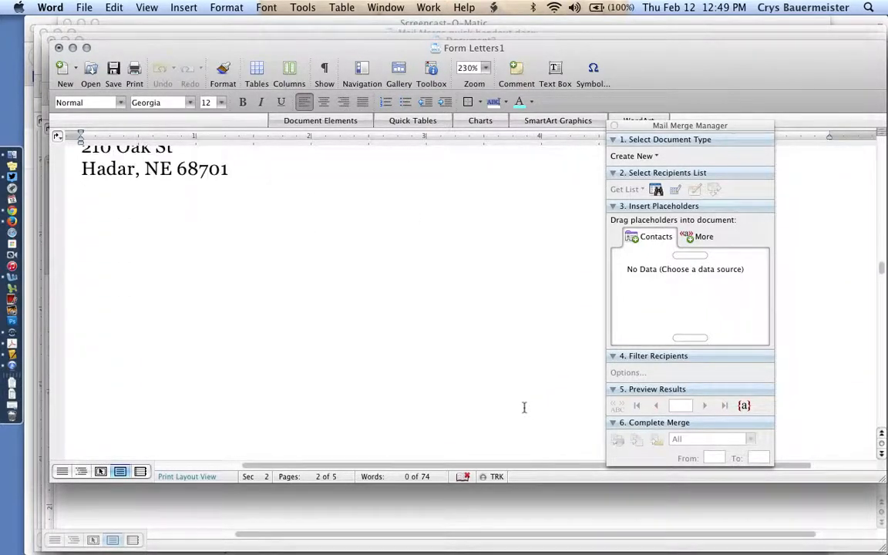
scroll(524, 407, down, 10)
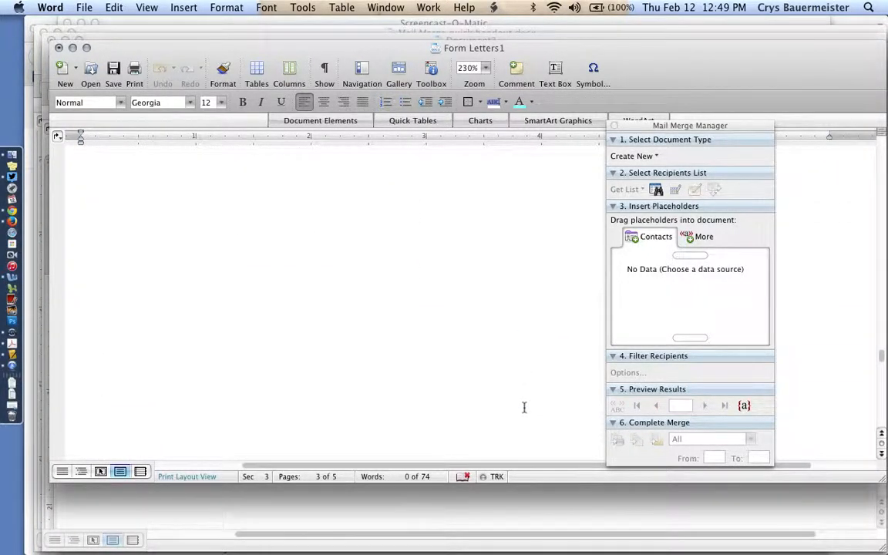
scroll(523, 407, down, 10)
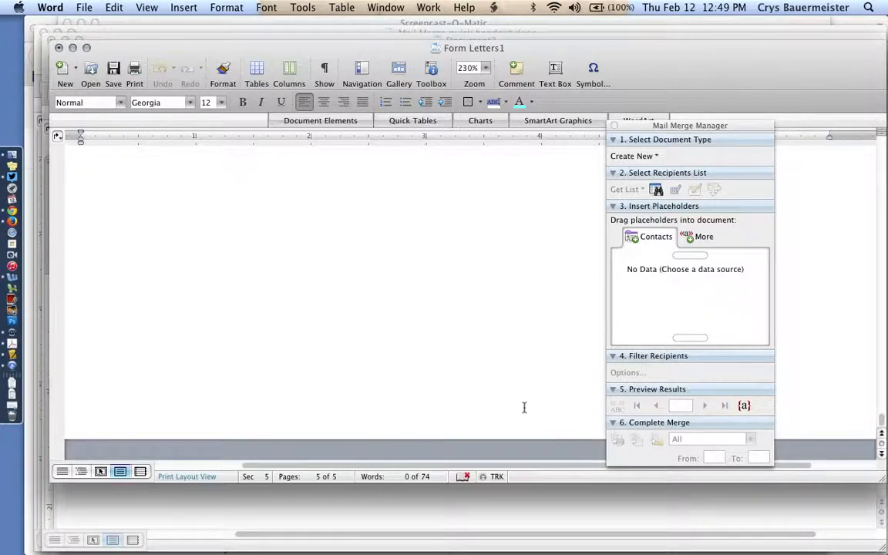
scroll(523, 407, up, 5)
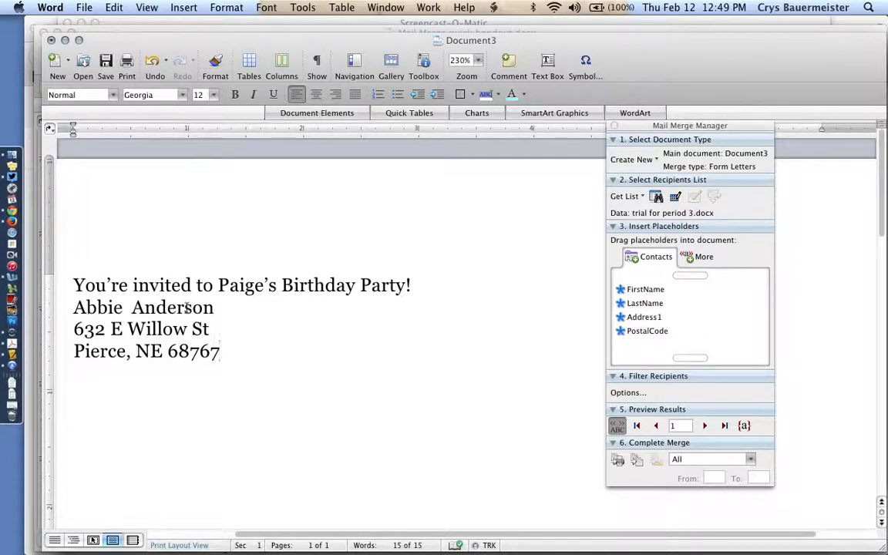
Switch the invitation back to showing placeholders and delete the LastName placeholder after FirstName
click(619, 427)
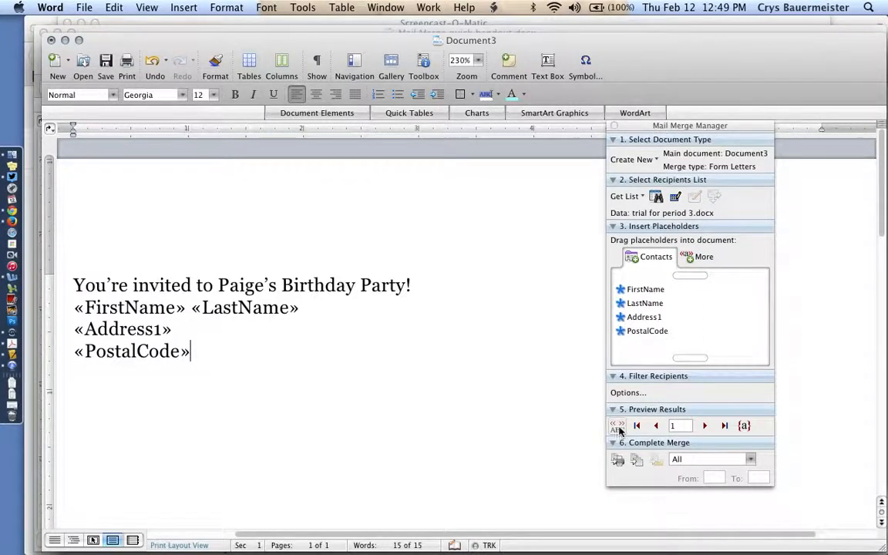
double_click(220, 303)
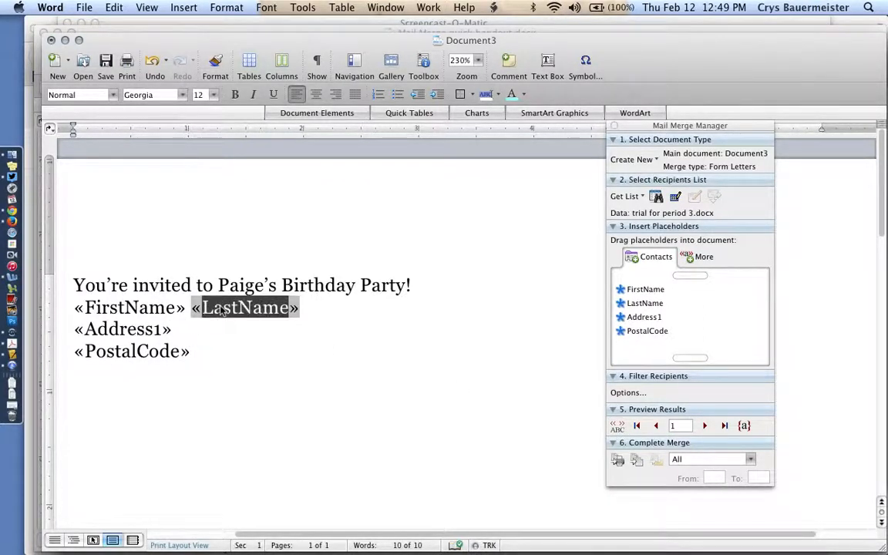
key(BackSpace)
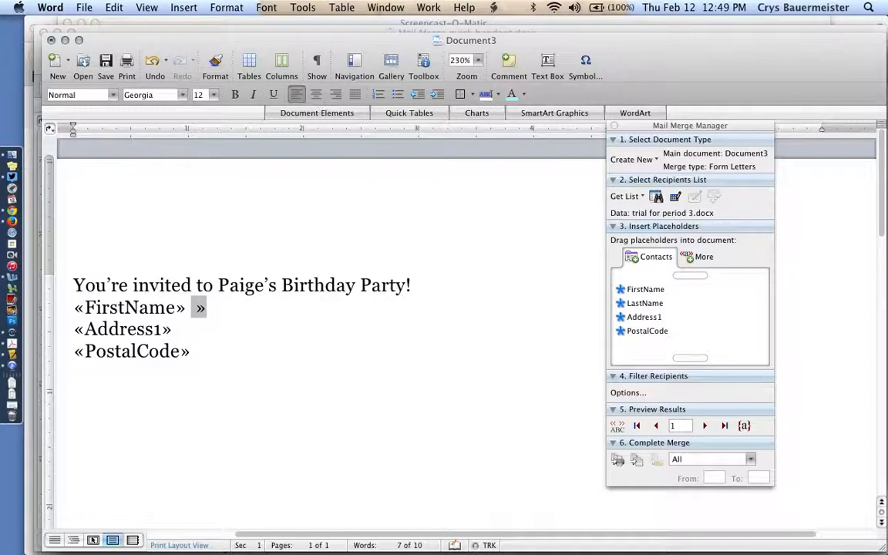
key(BackSpace)
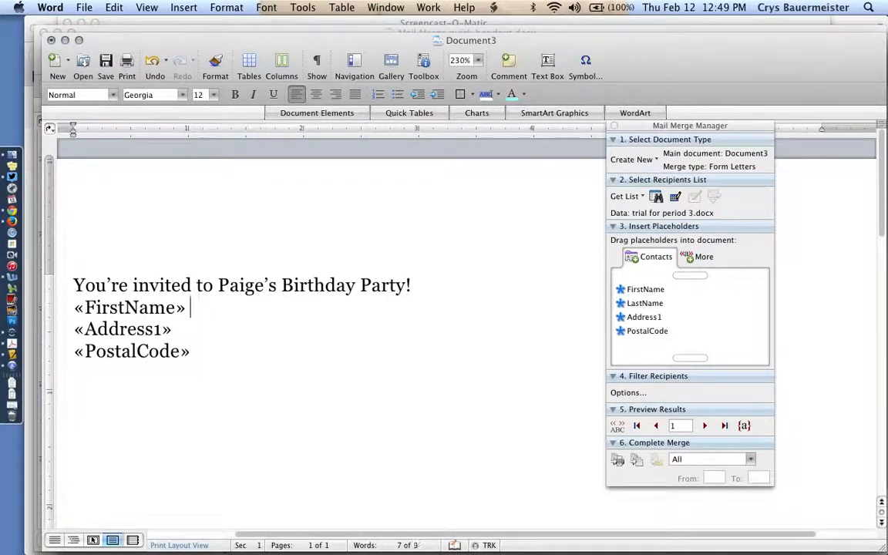
click(263, 340)
click(618, 426)
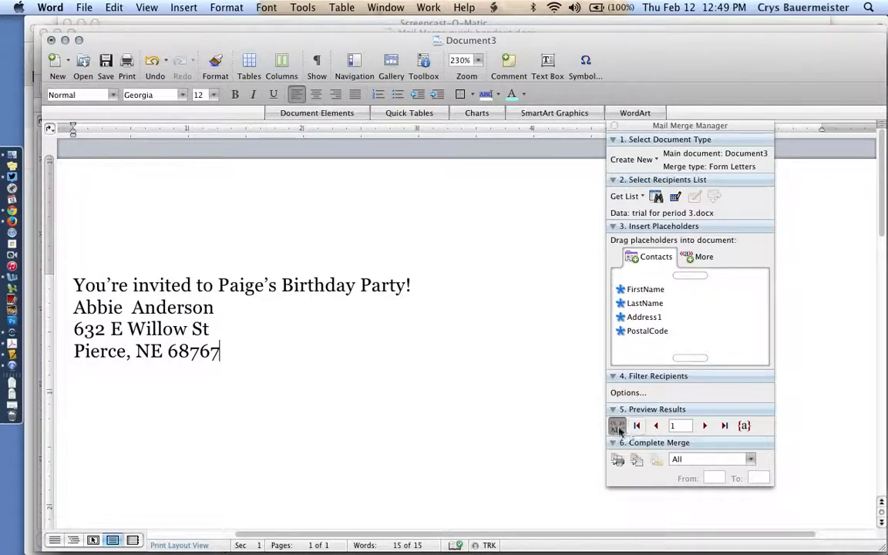
click(617, 428)
click(312, 311)
key(BackSpace)
key(BackSpace)
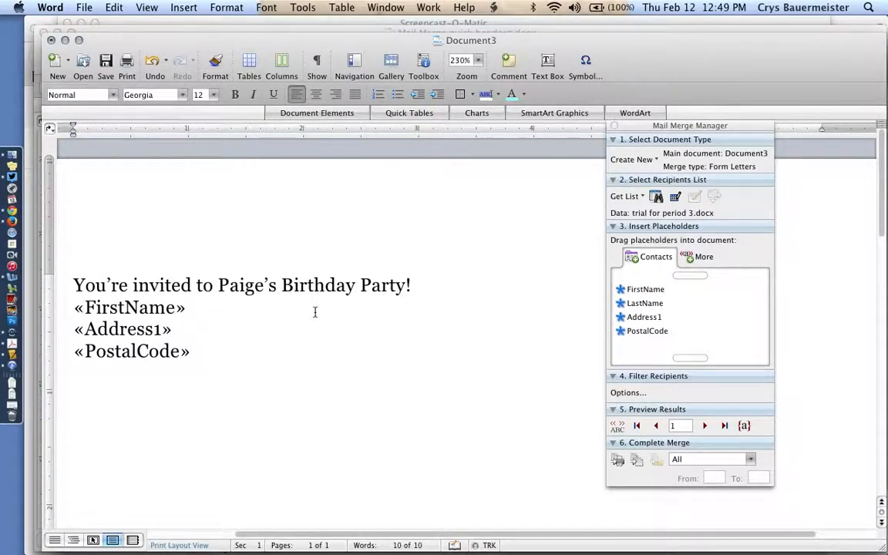
Preview the merged invitation without last names and advance to record 3
click(619, 426)
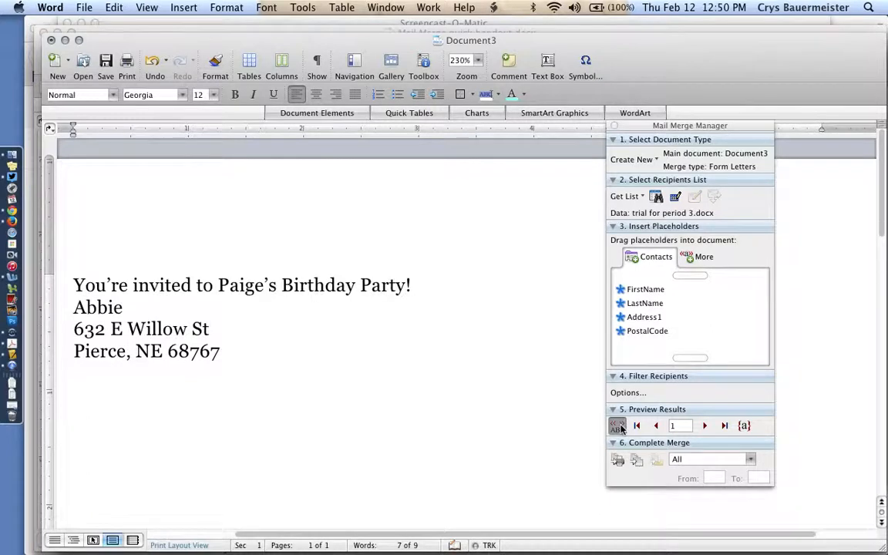
scroll(321, 373, down, 3)
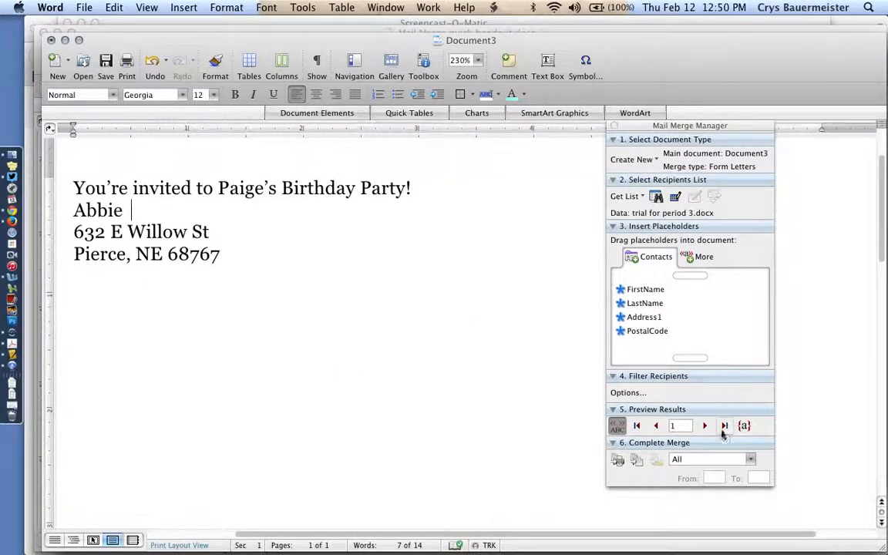
click(705, 427)
click(705, 426)
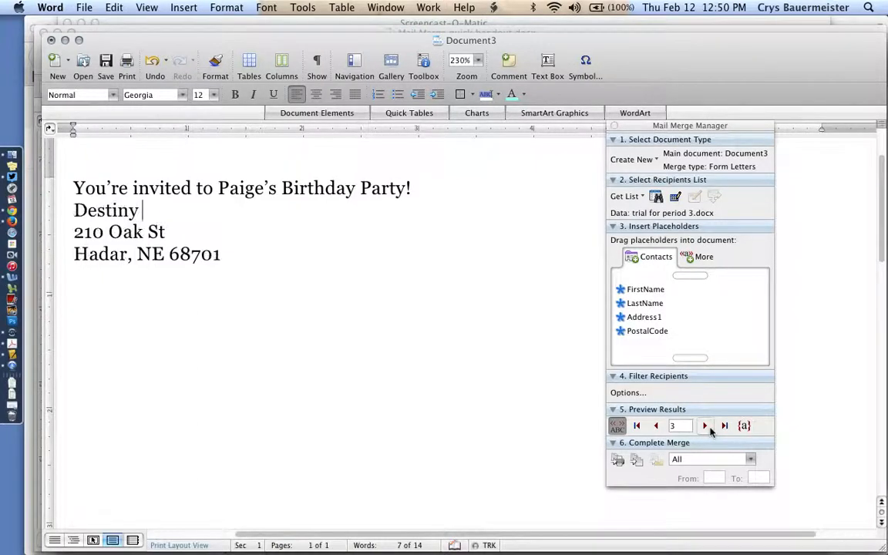
Merge all records of the revised invitation into a new document and look through the resulting letters
click(636, 460)
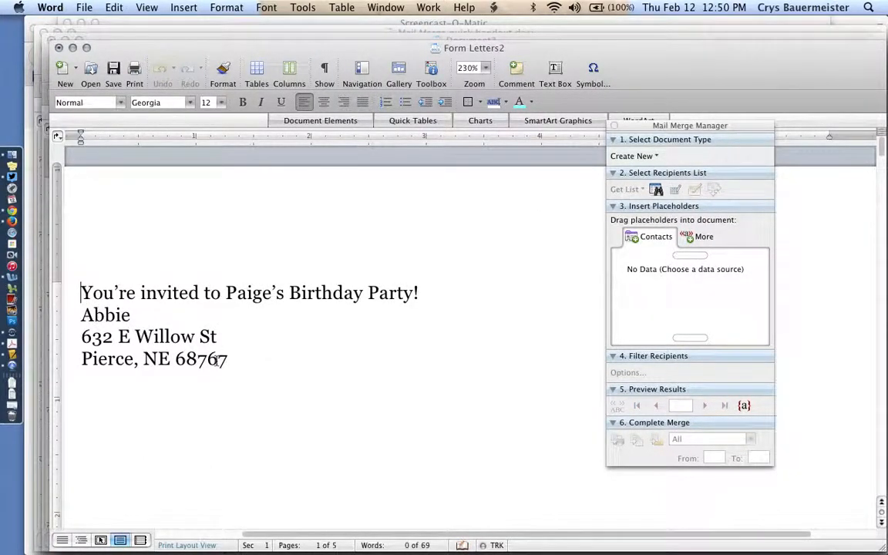
scroll(217, 361, down, 5)
scroll(216, 361, up, 3)
scroll(216, 360, down, 8)
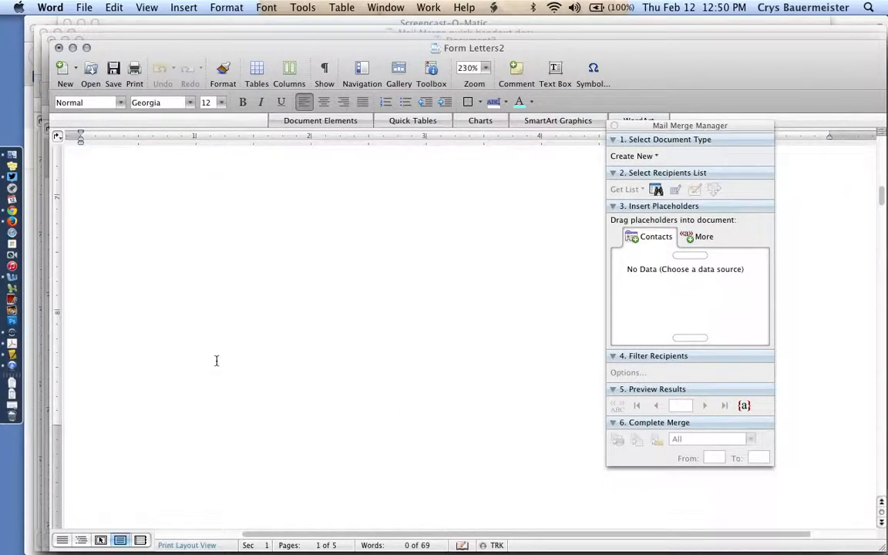
scroll(217, 361, down, 5)
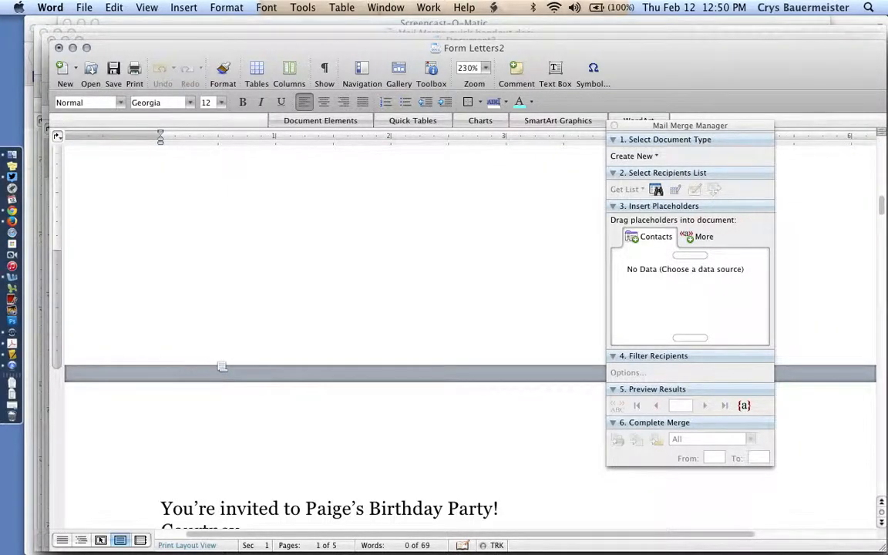
scroll(221, 366, down, 3)
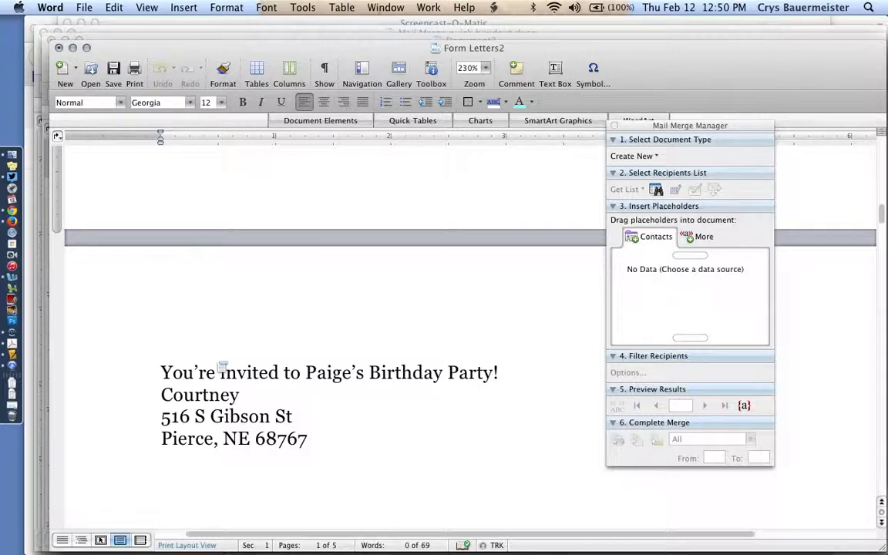
Open the data source file trial for period 3.docx from the desktop and close the Mail Merge Manager
key(F11)
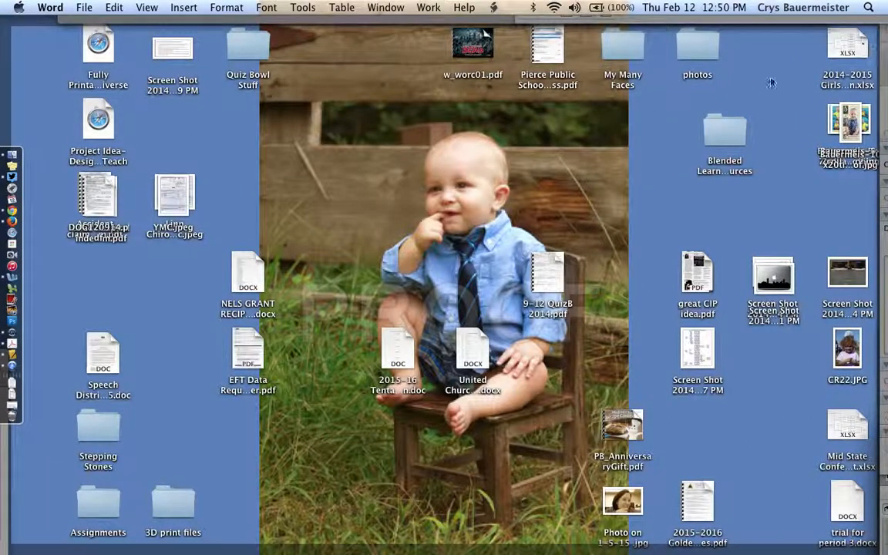
click(846, 517)
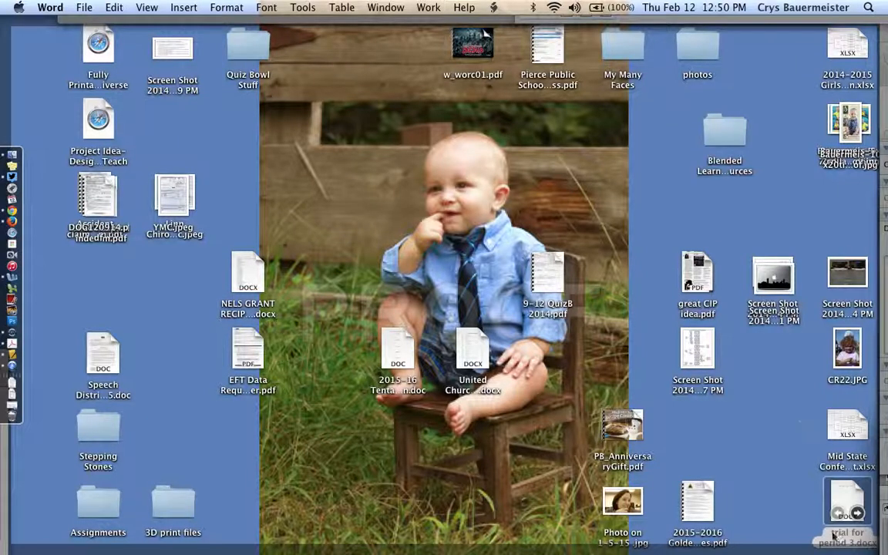
drag(852, 495, 861, 493)
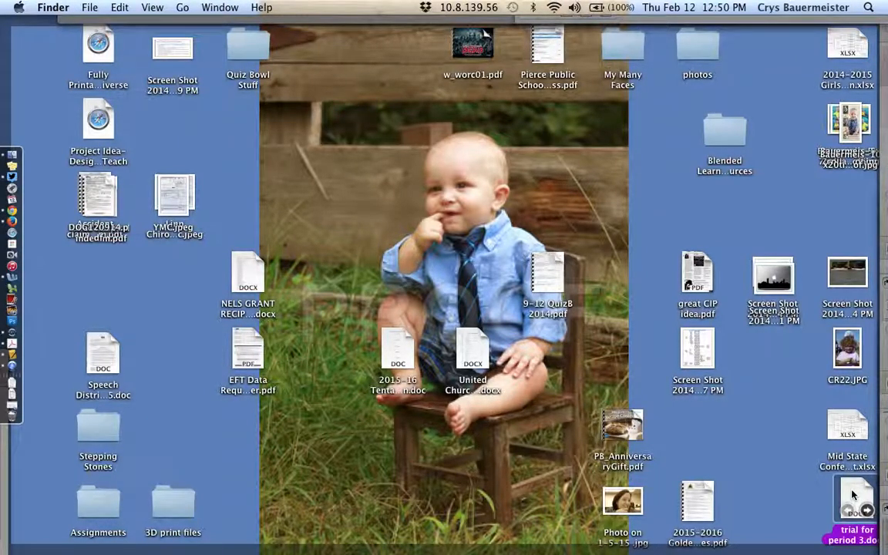
double_click(853, 495)
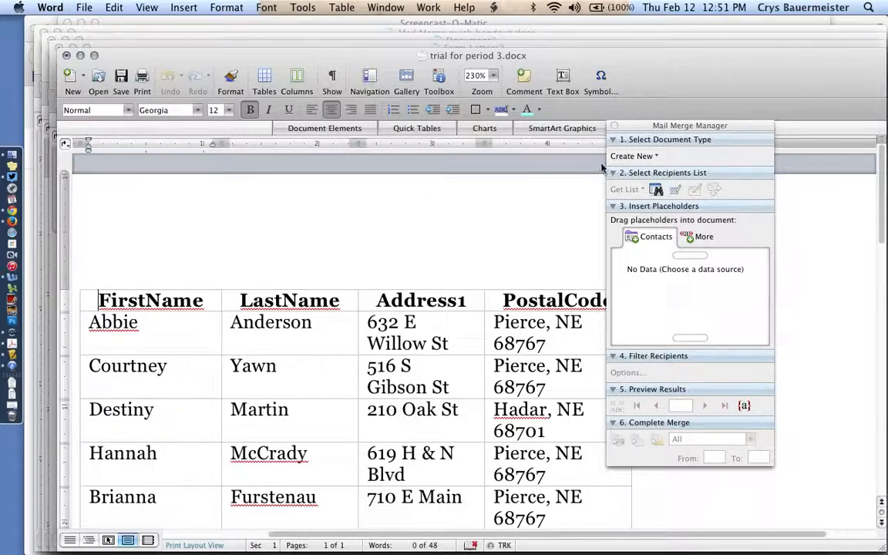
click(614, 125)
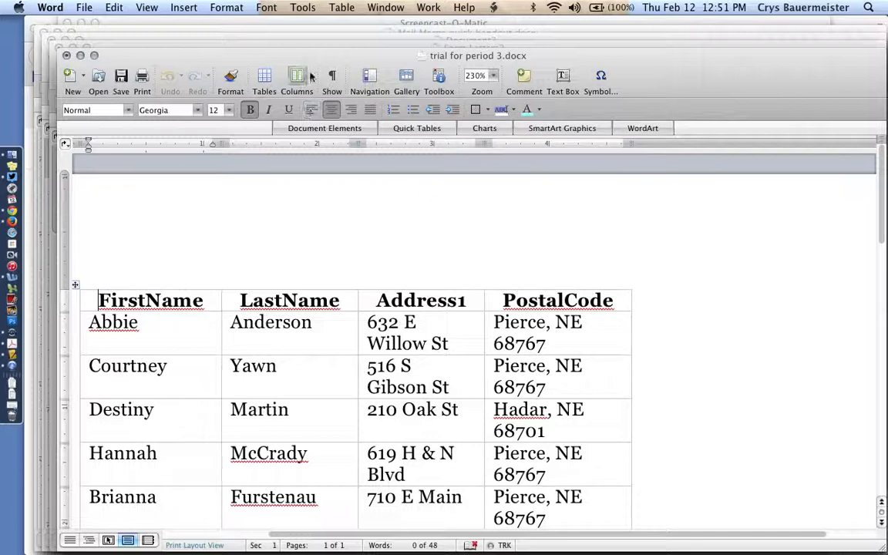
Close the data source trial for period 3.docx and the merged Form Letters2 document without saving either one
key(super+w)
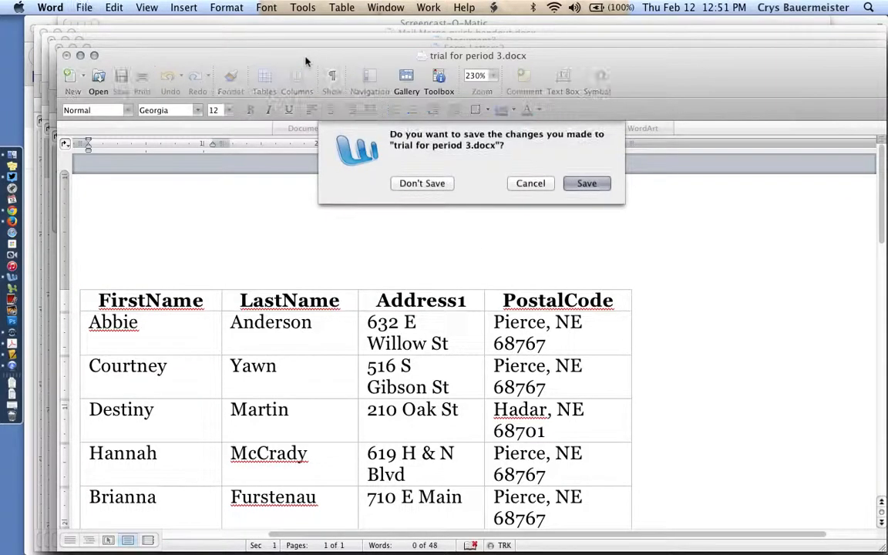
click(422, 183)
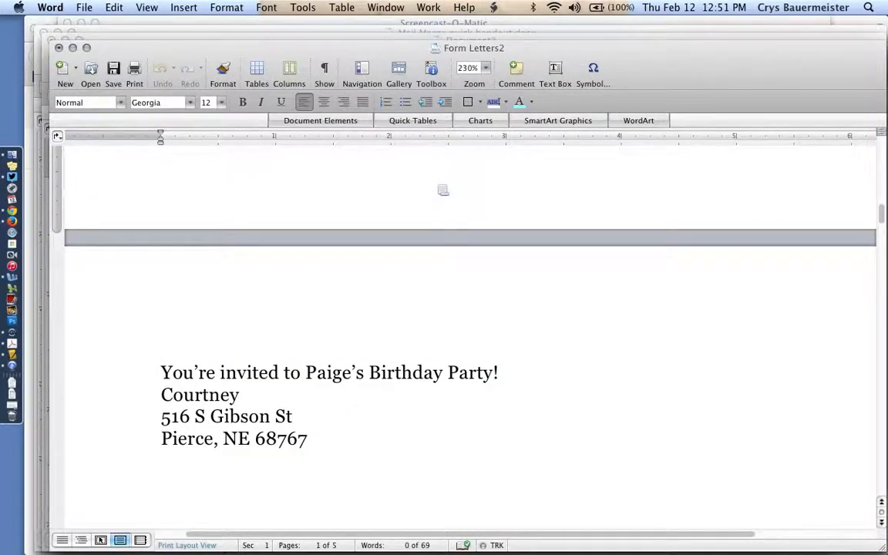
key(super+w)
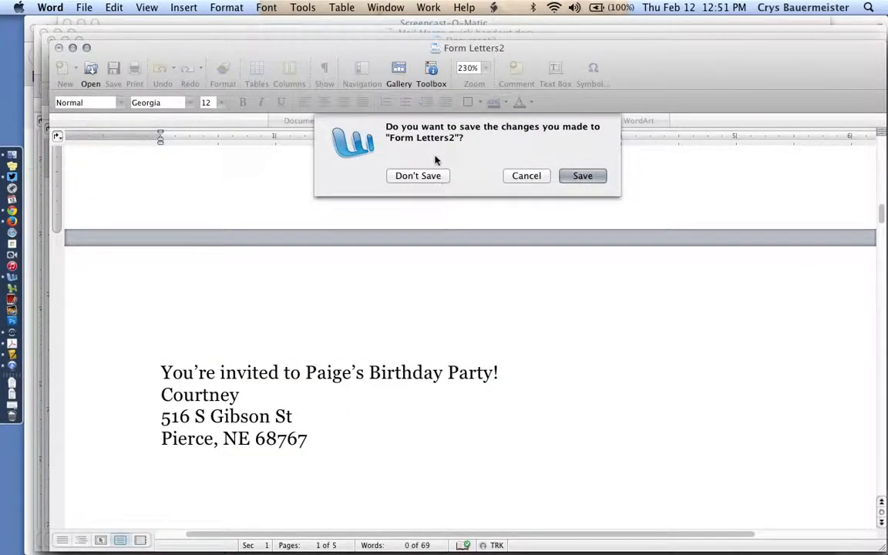
click(428, 176)
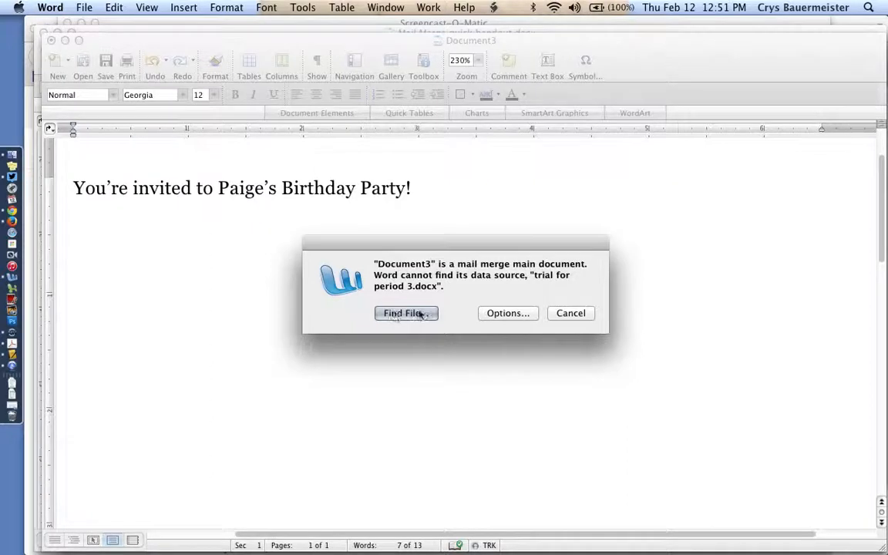
Dismiss the missing data source alert and close Document3, Form Letters1 and the Mail Merge quick handout without saving changes
click(570, 313)
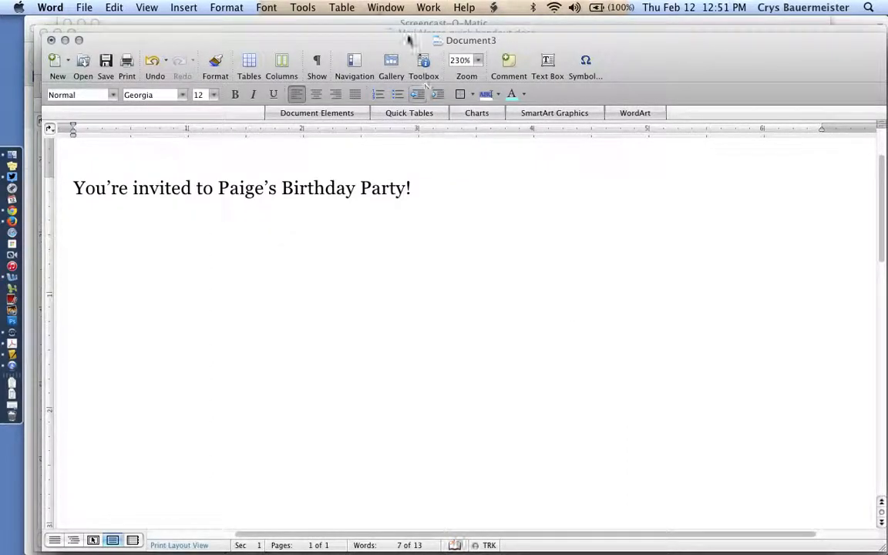
key(super+w)
click(418, 168)
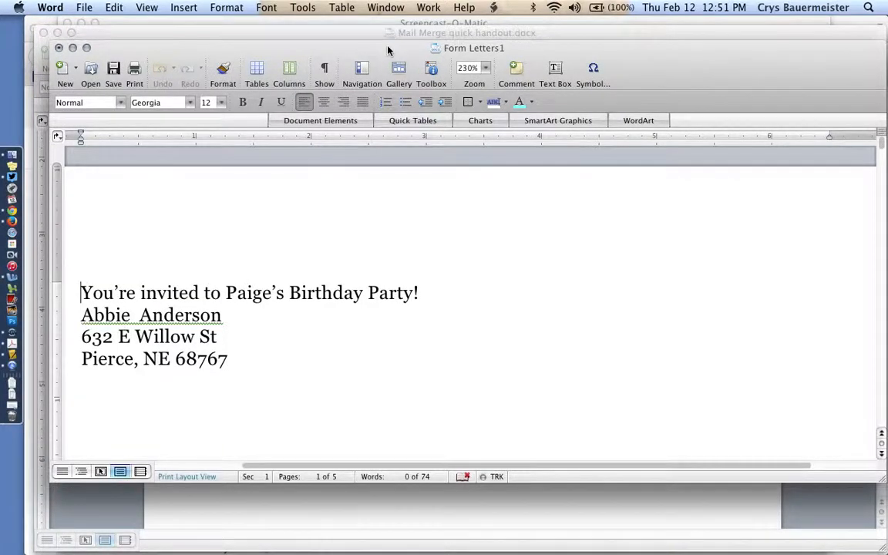
key(super+w)
click(417, 175)
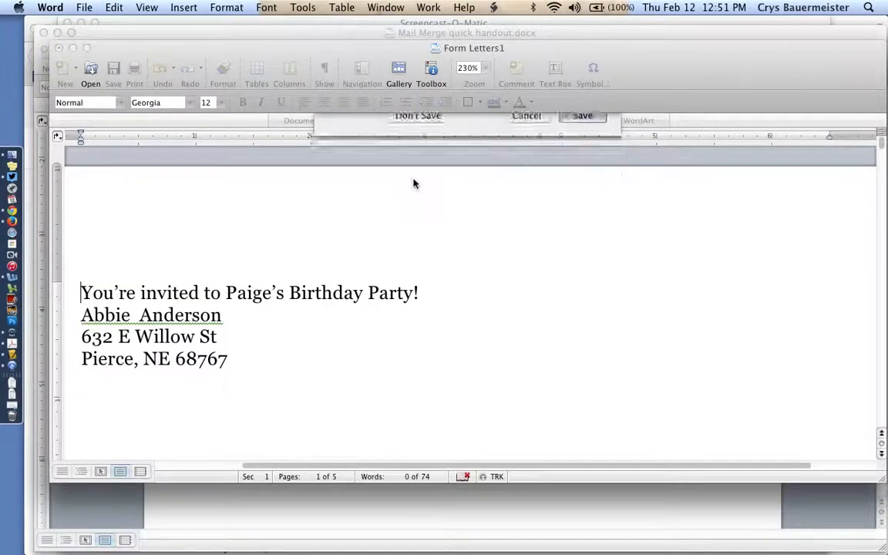
key(super+w)
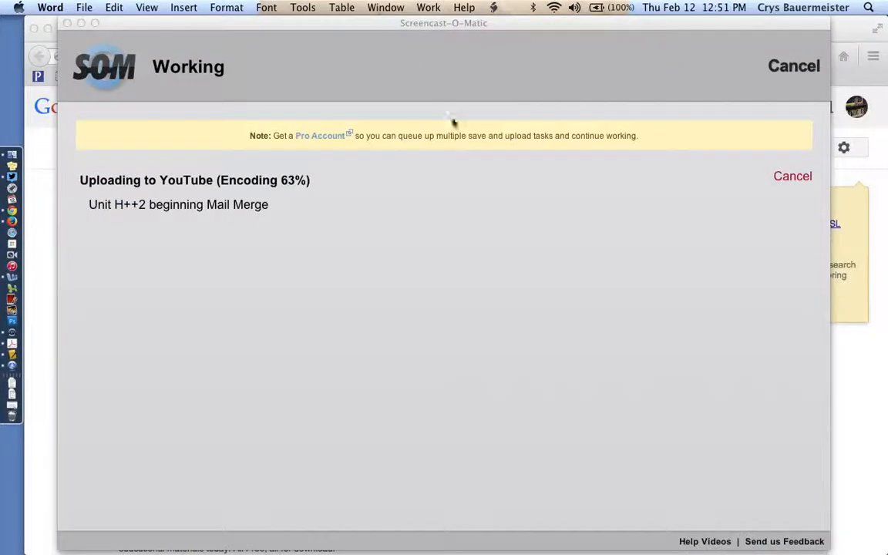
Open Unit H++2 Practice.docx and read through to the Creating and Printing Labels section
key(super+Tab)
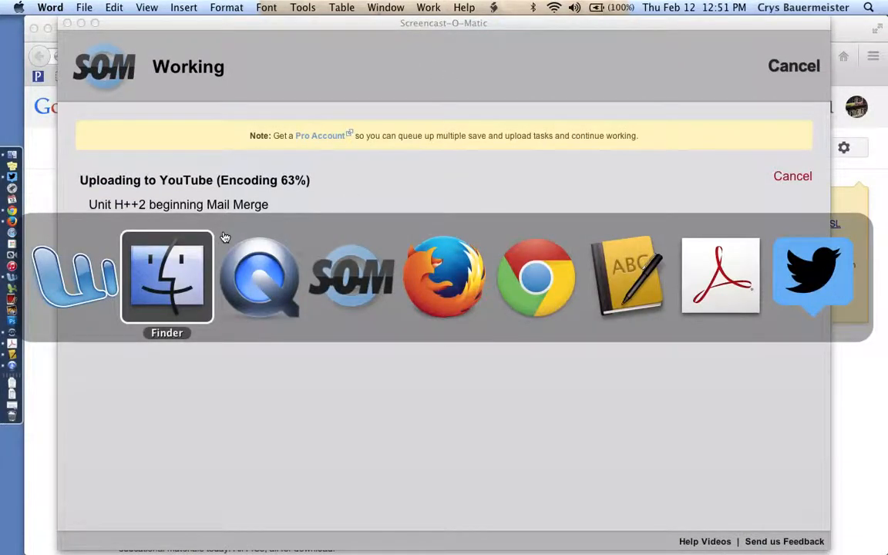
click(16, 408)
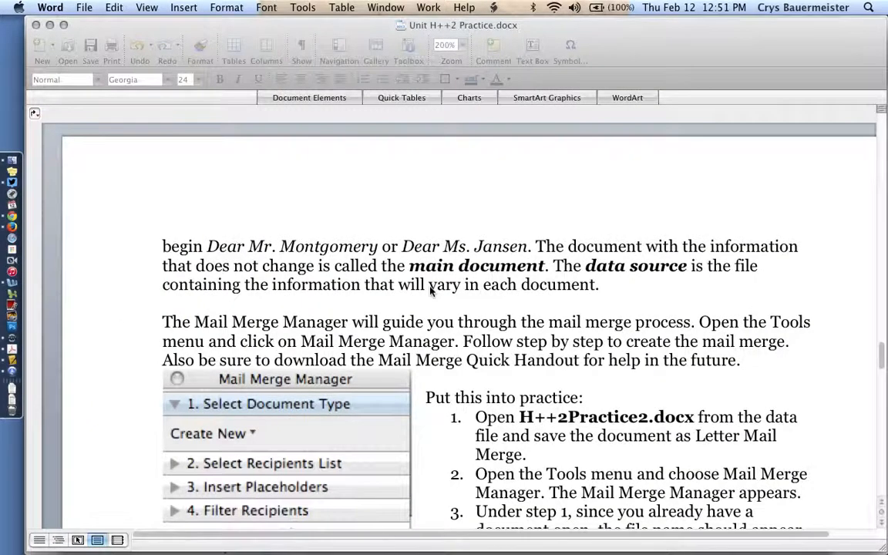
scroll(455, 347, down, 5)
scroll(475, 413, down, 5)
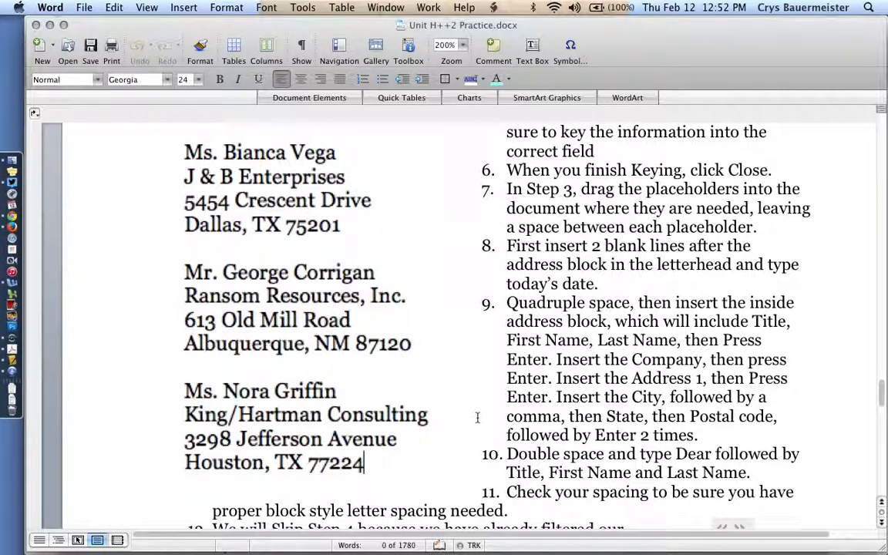
scroll(509, 416, down, 15)
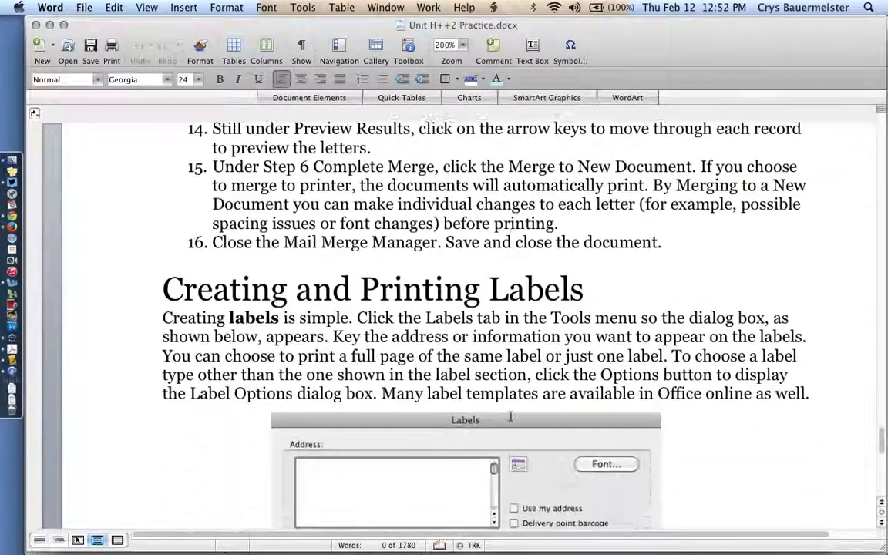
scroll(511, 416, down, 4)
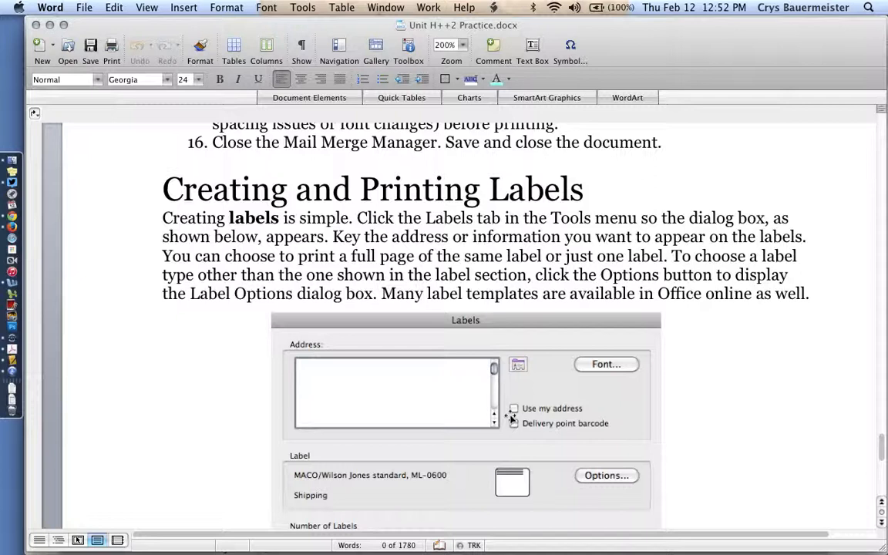
Start labels in a new blank document with the text "My Dearest Valentine", "To:" and "From:" followed by the sender's full name
key(super+n)
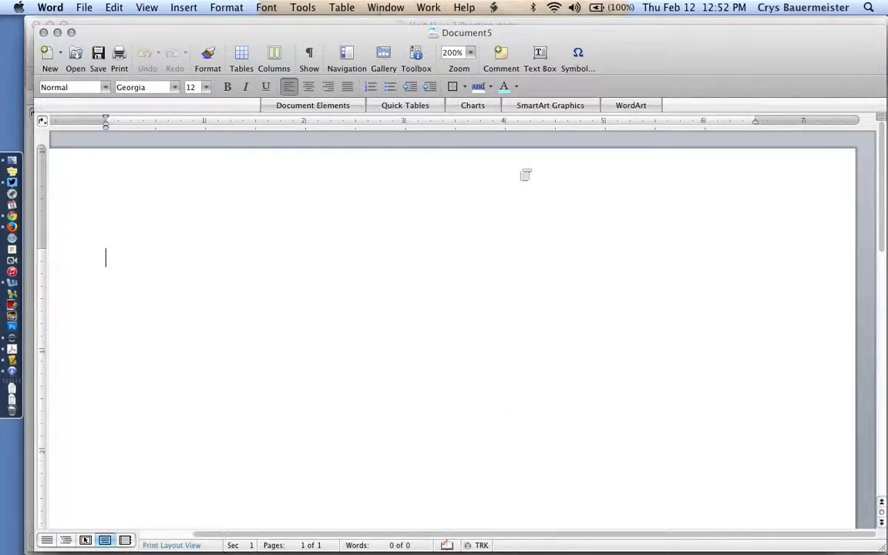
click(306, 7)
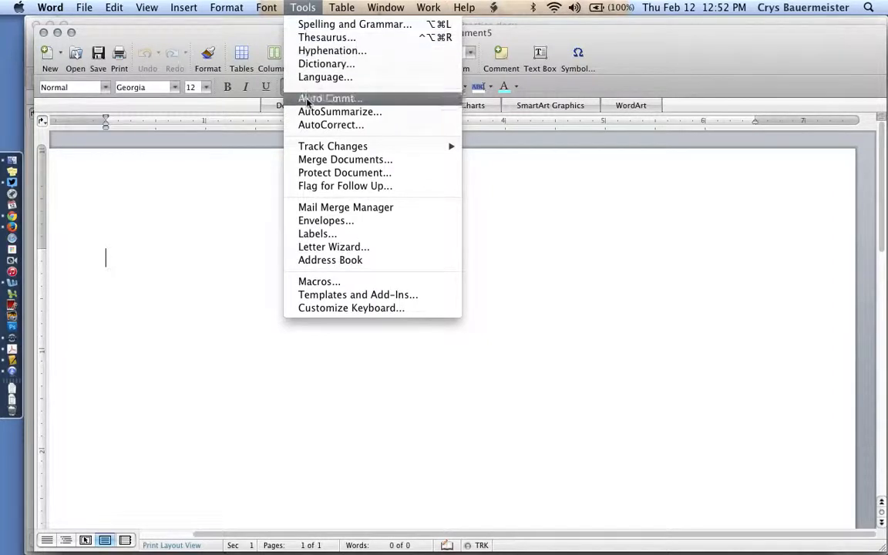
click(315, 238)
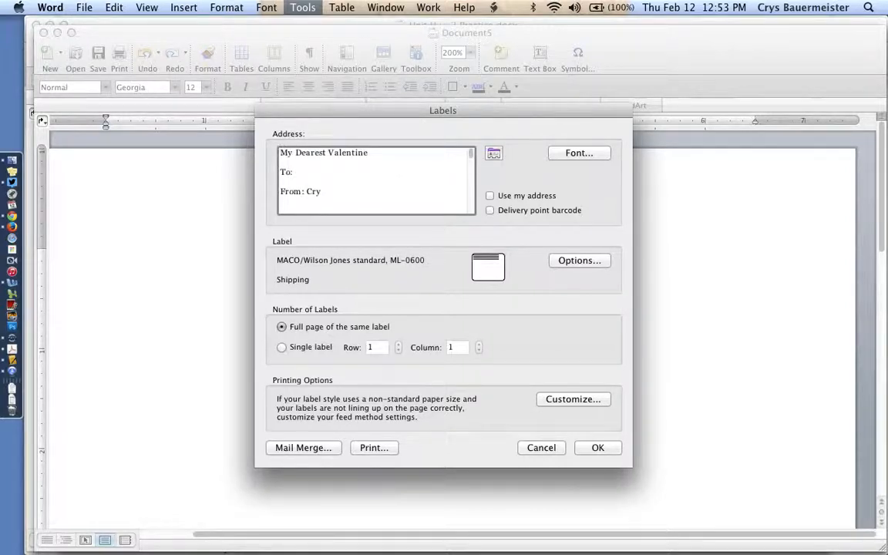
text(s Bauermeister)
Set the label type to the MACO/Wilson Jones standard product ML-8575 - Post Card
click(593, 263)
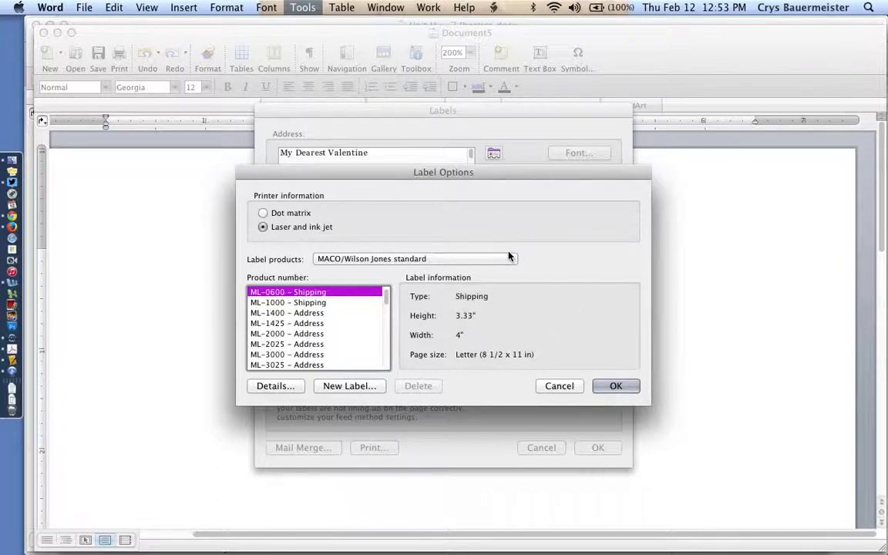
click(368, 259)
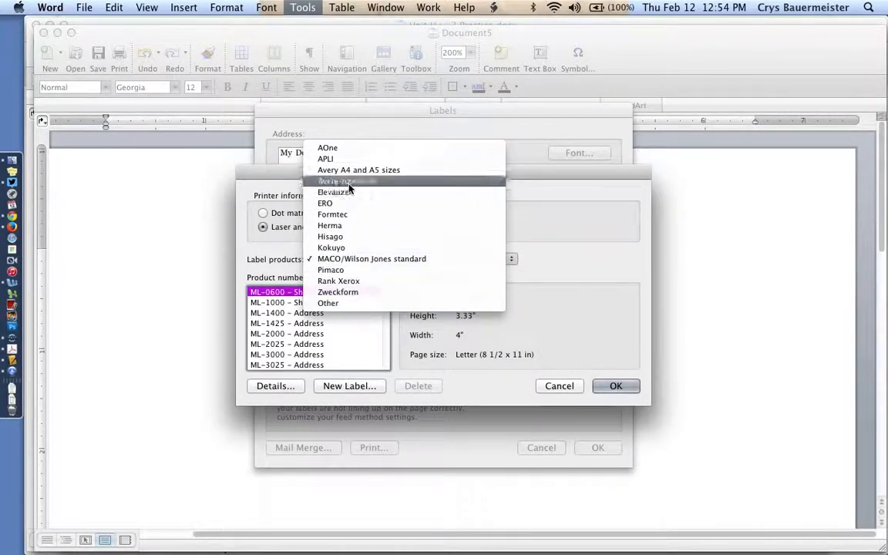
click(351, 260)
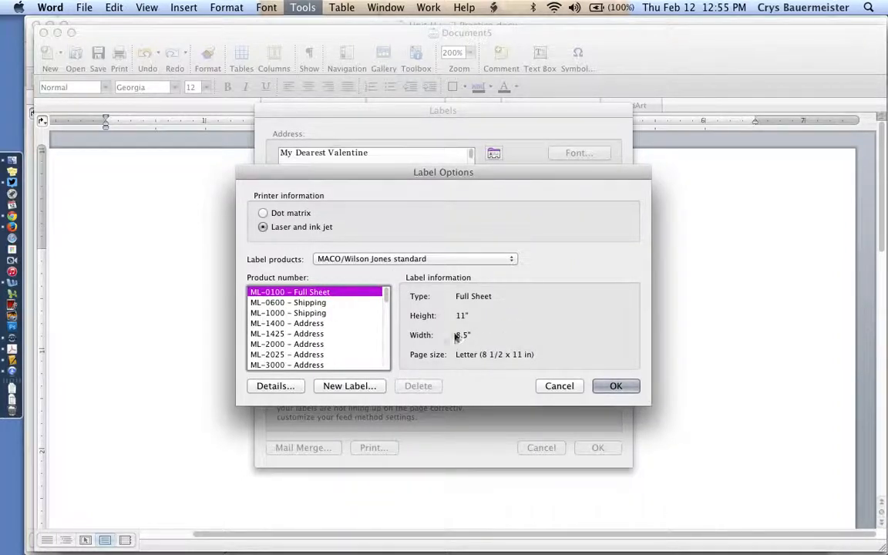
scroll(323, 342, down, 15)
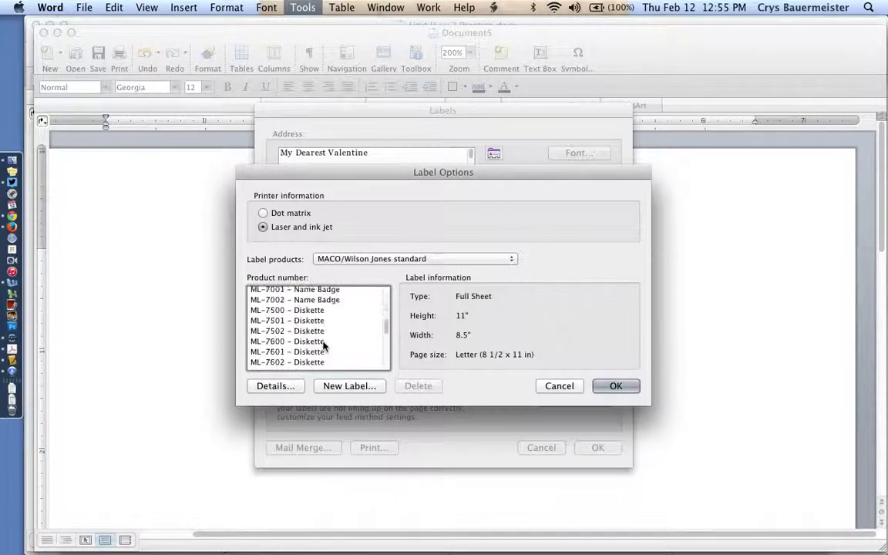
click(318, 339)
scroll(316, 341, down, 5)
scroll(314, 346, down, 3)
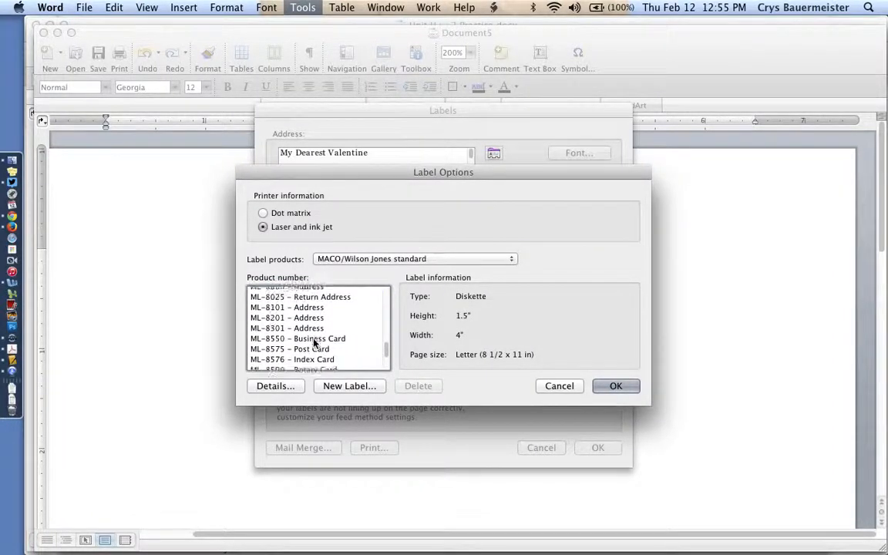
click(316, 348)
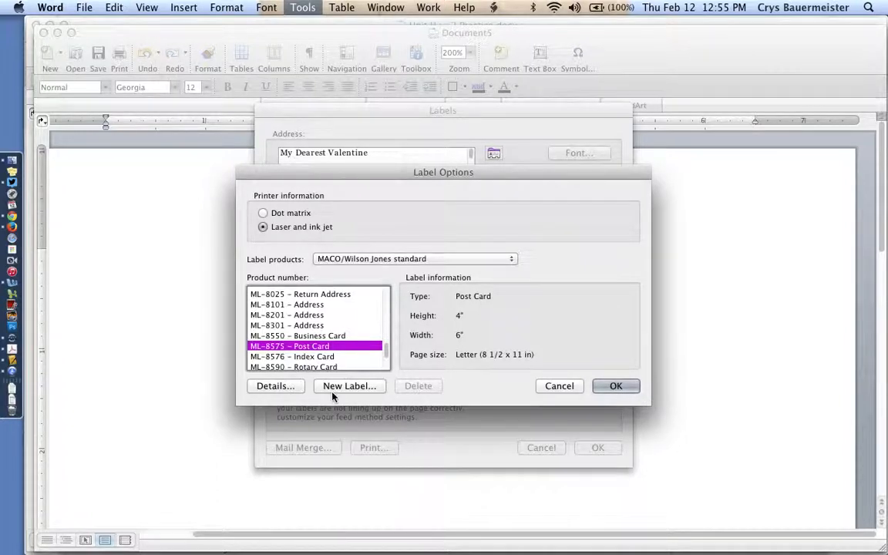
click(615, 386)
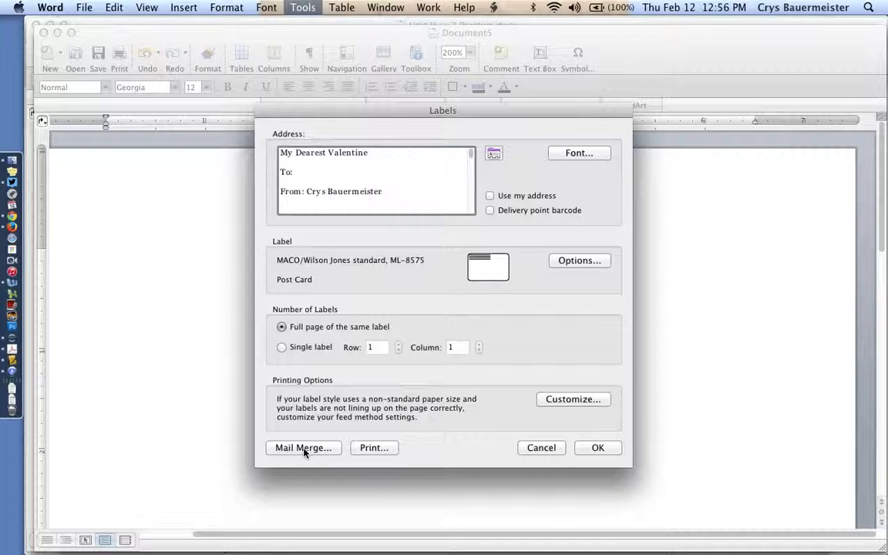
Generate a full page of the same post card label and show the whole page
click(598, 449)
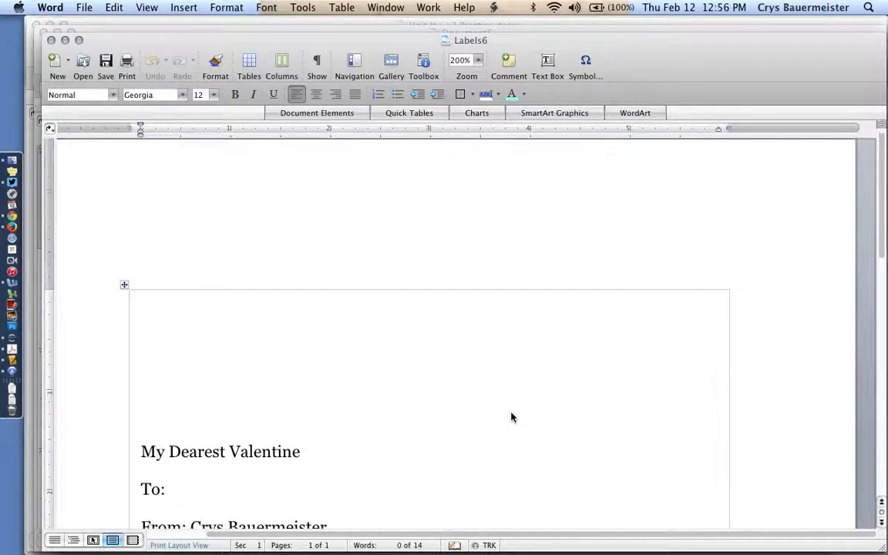
scroll(511, 413, down, 5)
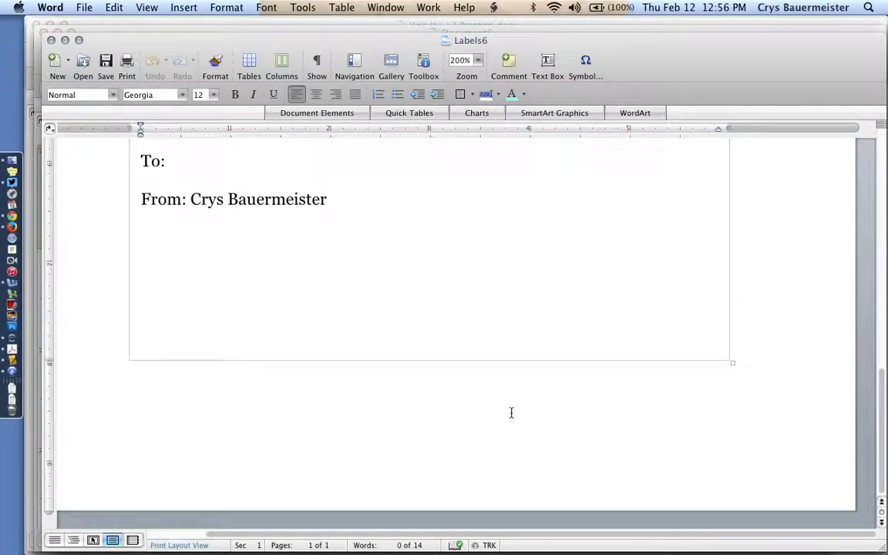
click(478, 60)
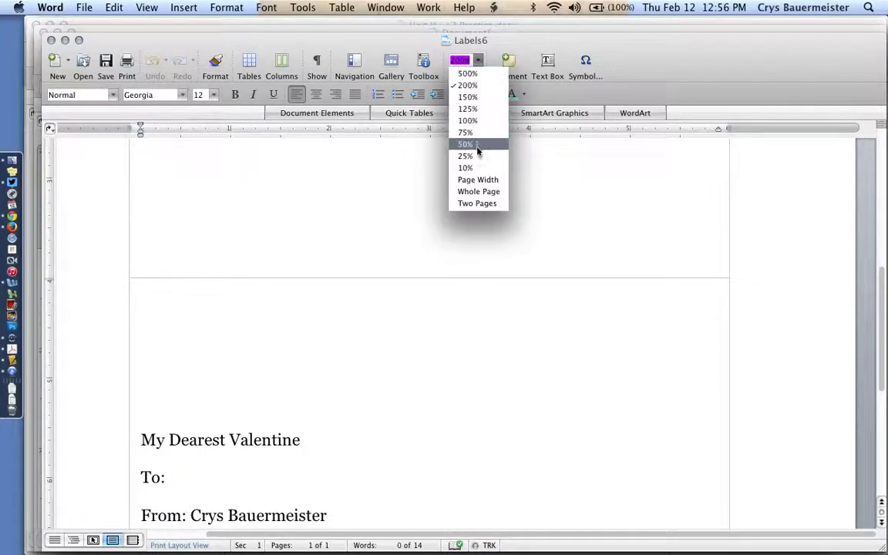
click(478, 191)
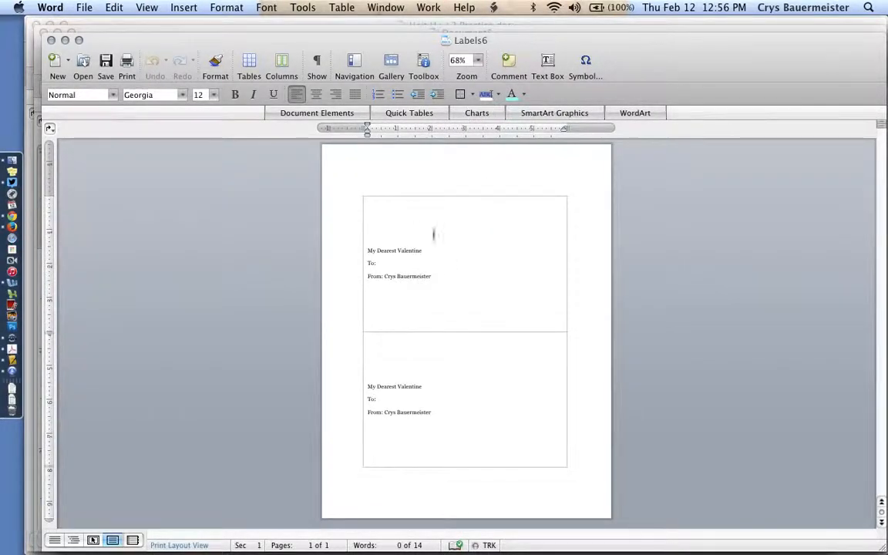
Format the text of both post card labels in the Allura font at size 36
click(439, 280)
drag(439, 280, 368, 247)
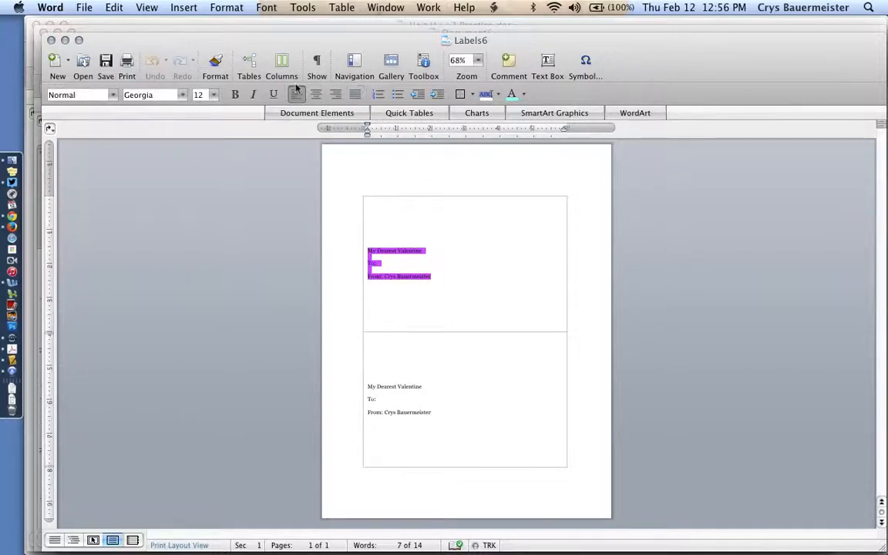
key(ctrl+super+Escape)
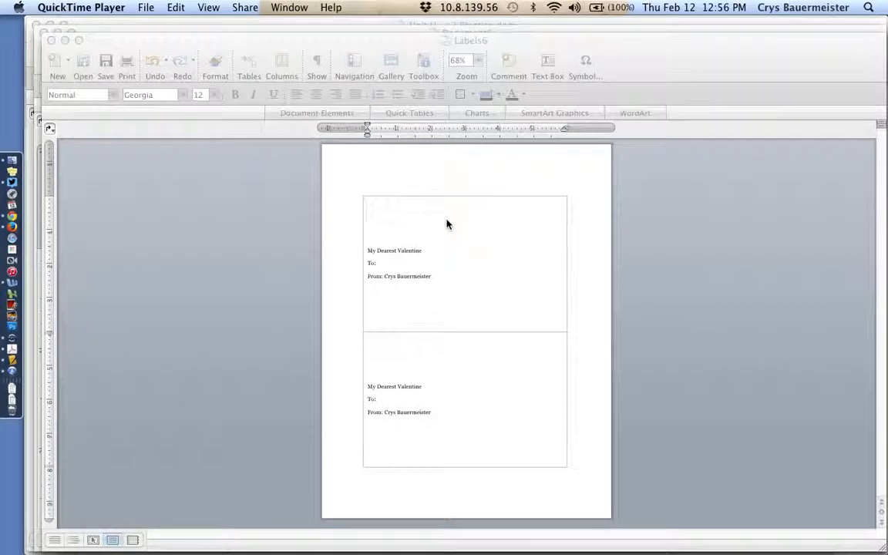
click(448, 221)
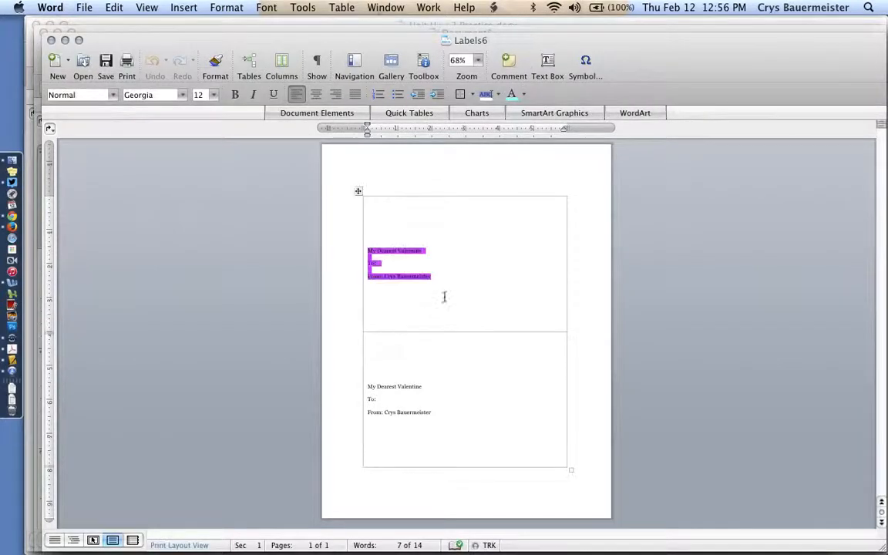
double_click(355, 215)
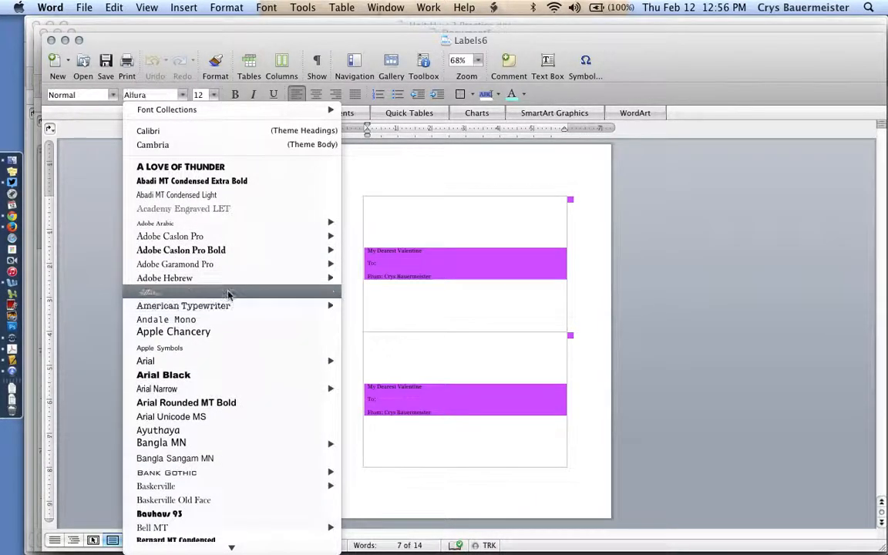
click(228, 293)
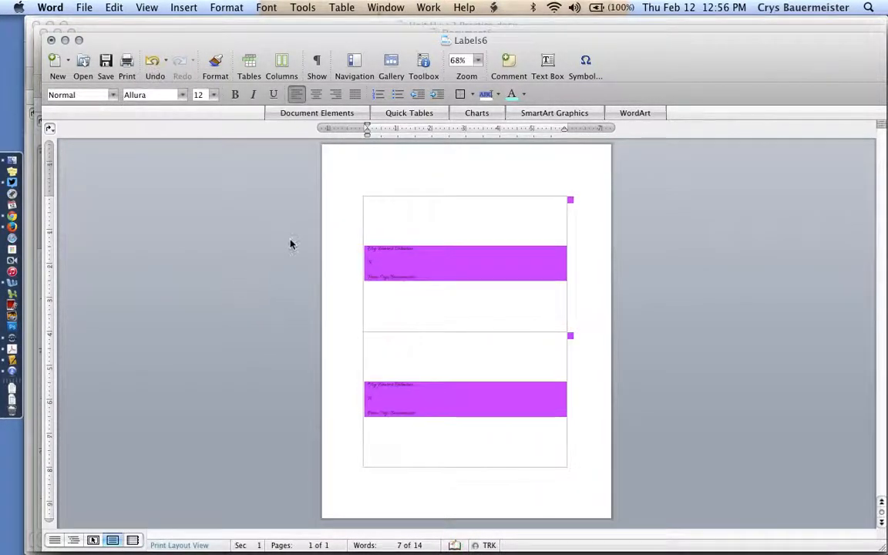
click(213, 94)
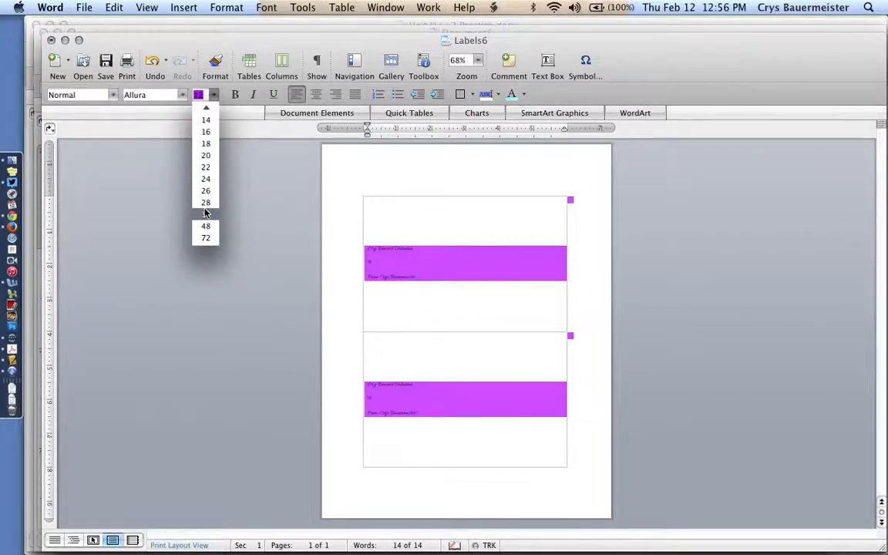
click(205, 217)
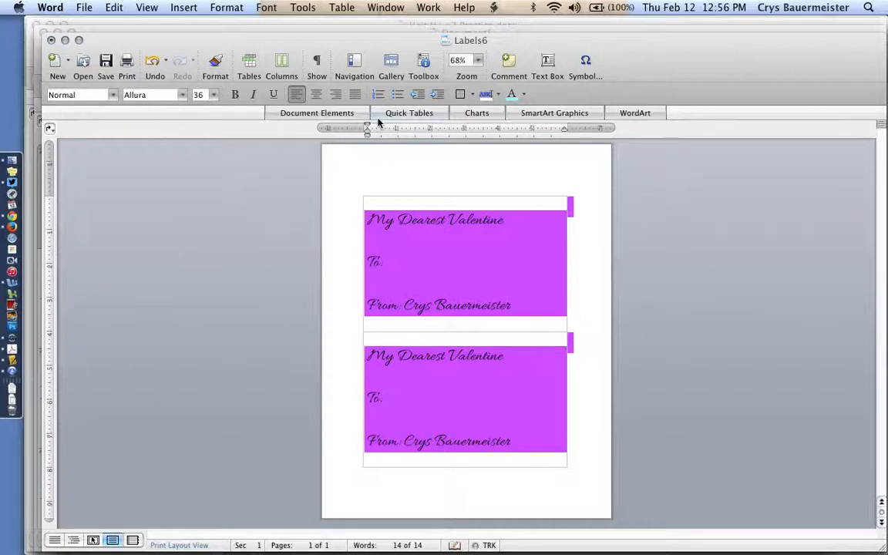
click(498, 94)
click(524, 95)
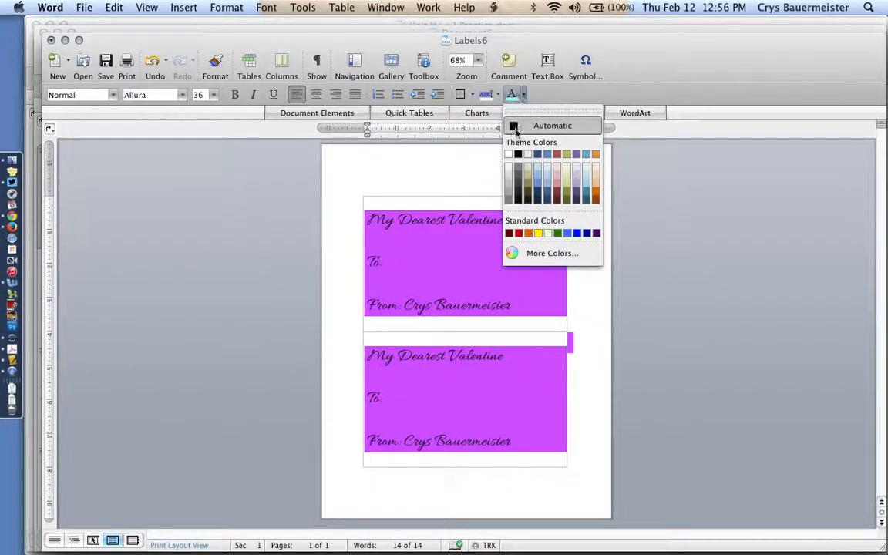
click(498, 95)
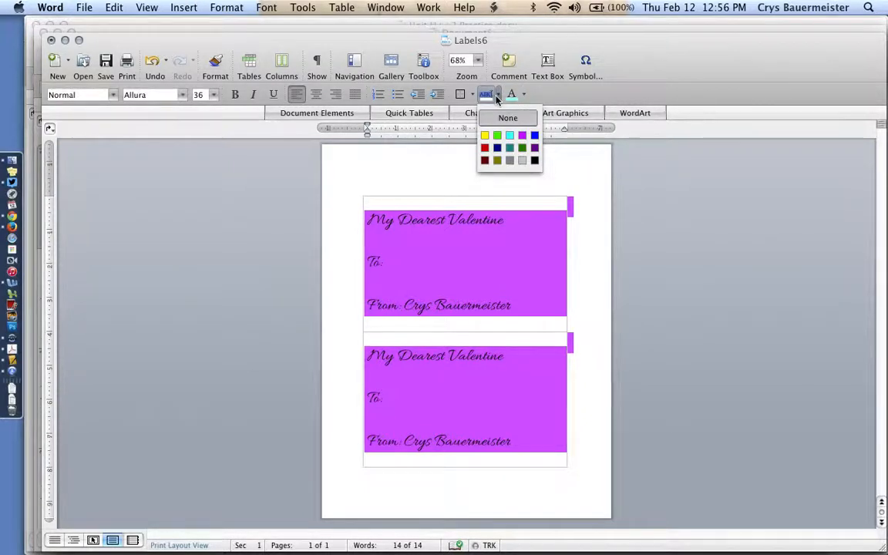
click(497, 98)
Change the font color of all text on both post card labels to the Carnation pink crayon color
click(525, 97)
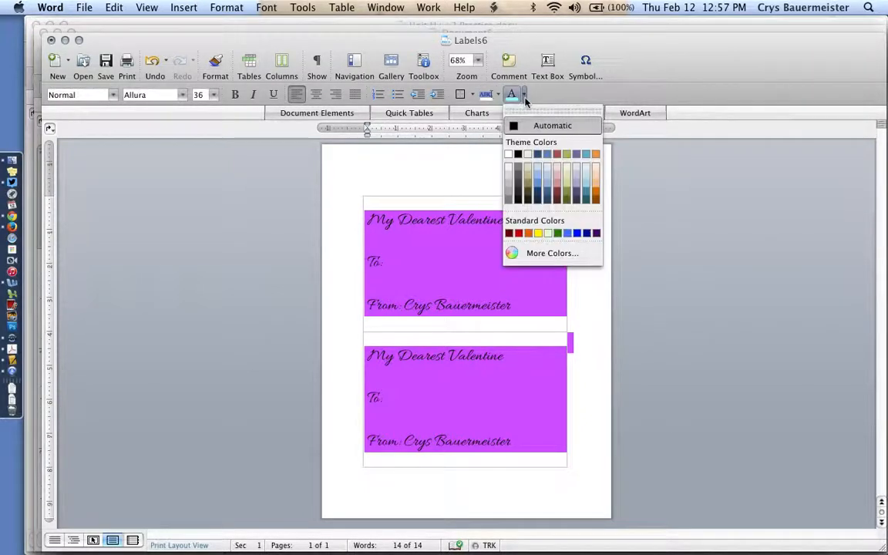
click(518, 256)
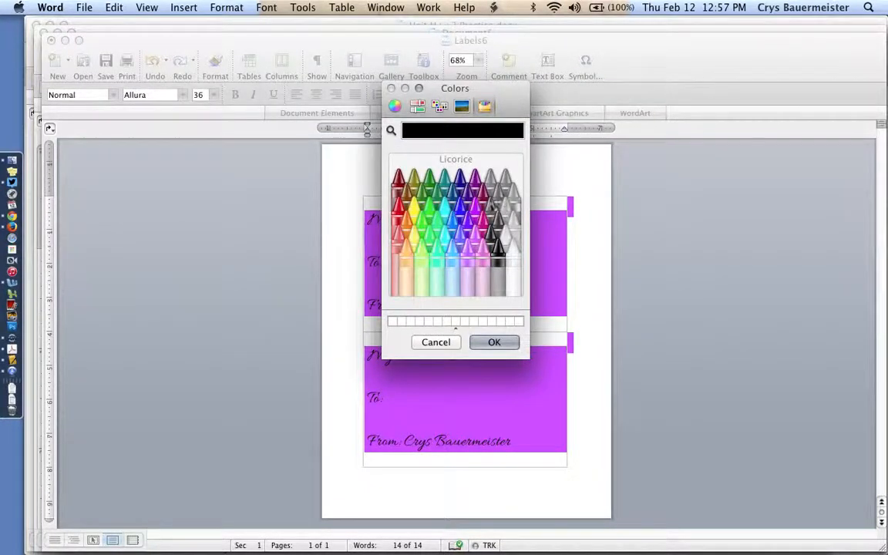
click(478, 213)
click(481, 245)
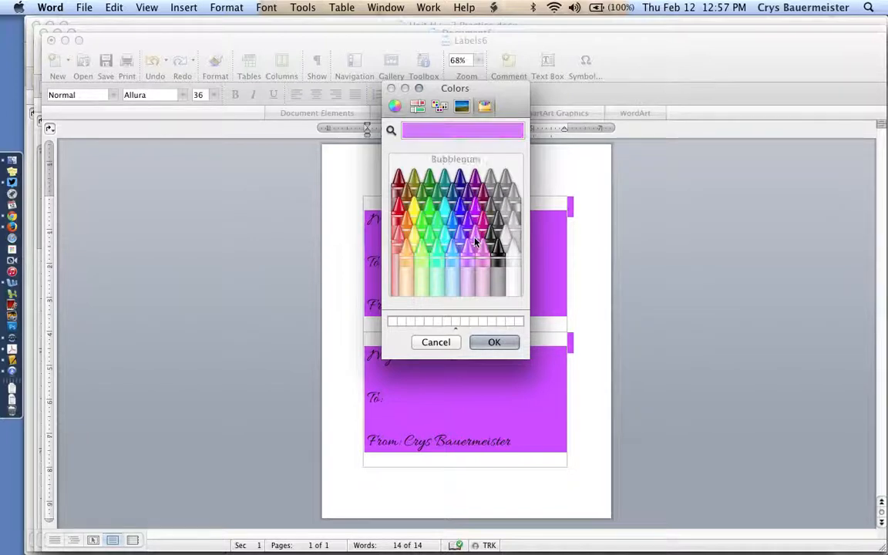
click(485, 265)
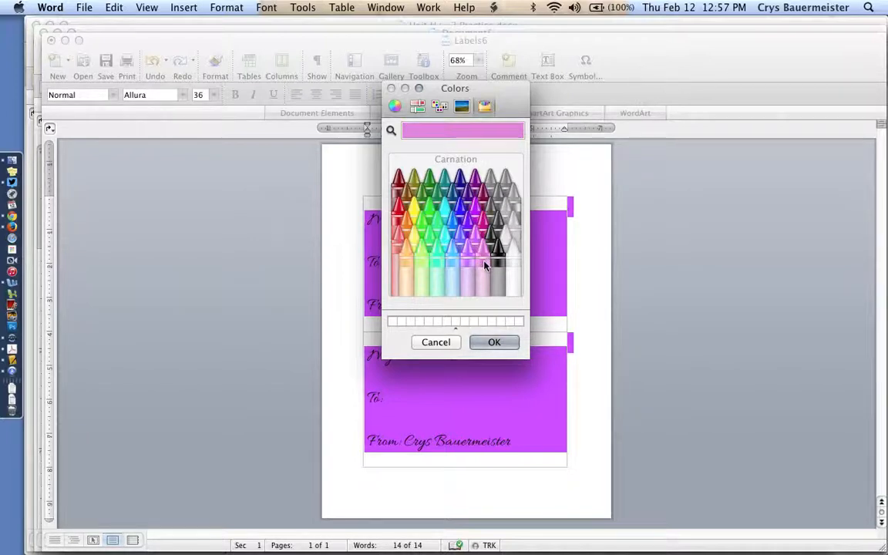
click(478, 245)
click(481, 245)
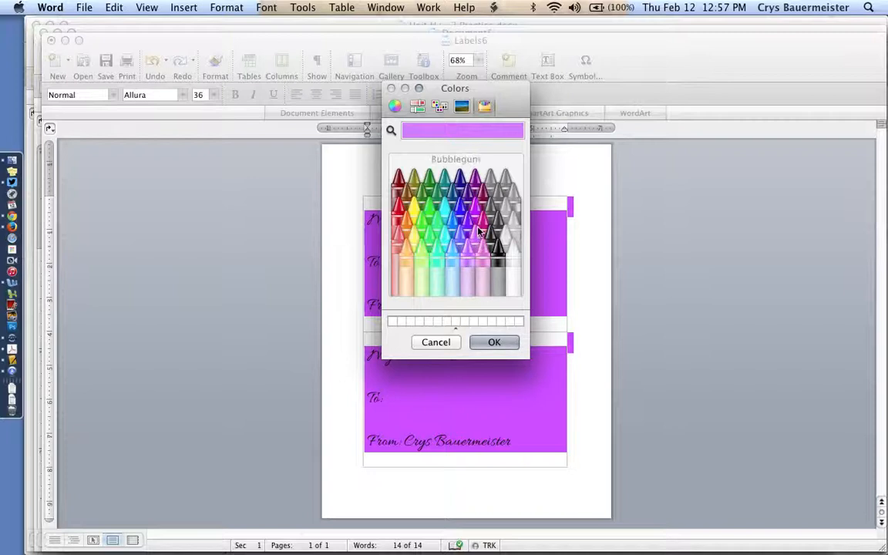
click(487, 264)
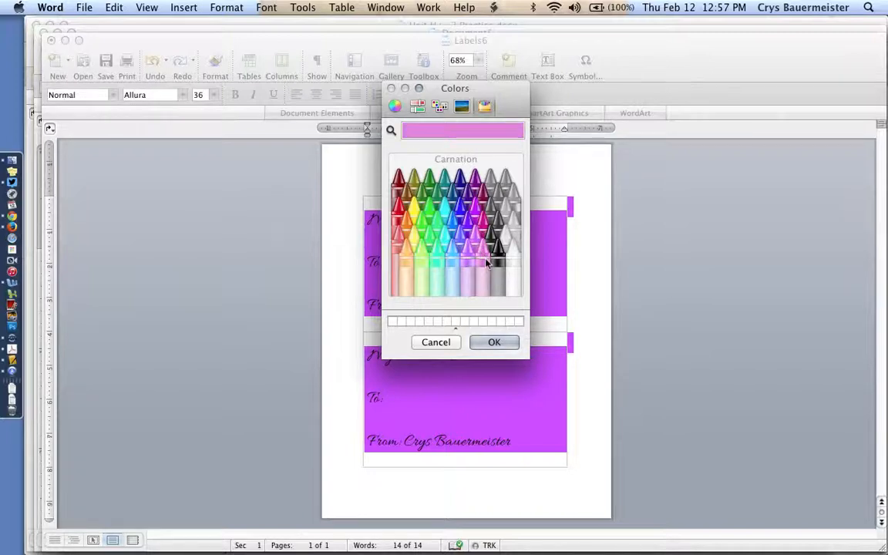
click(504, 345)
click(511, 373)
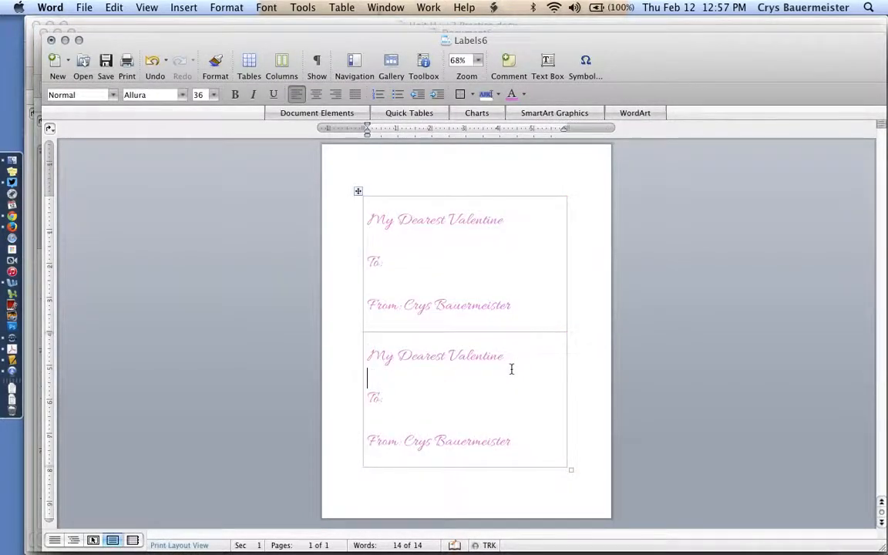